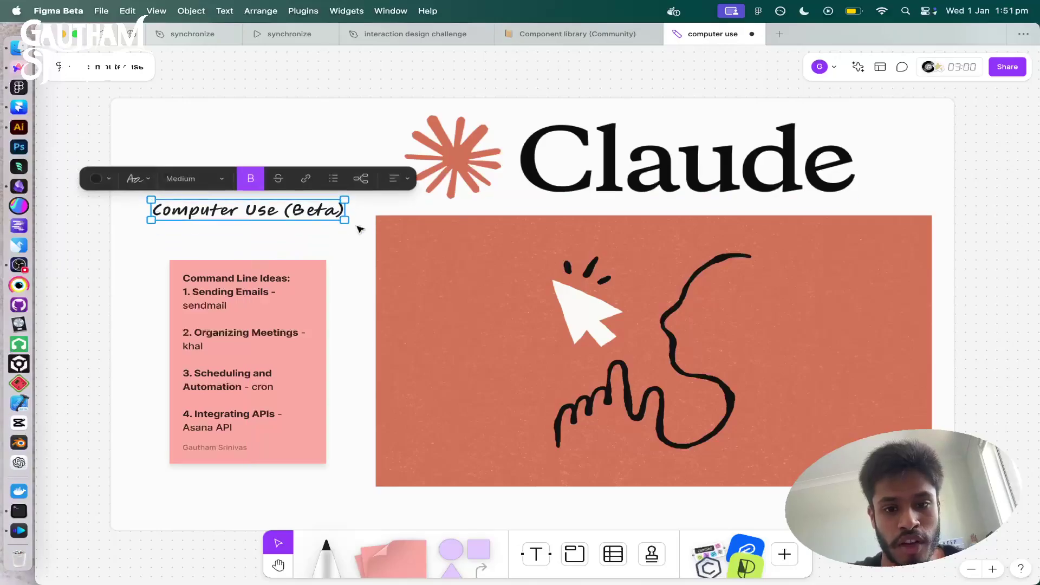
Step: Switch to the Claude Computer Use demo and write the chat message "i have the figma UI opened. can you draw a iPhone 16 pro frame"
click(270, 246)
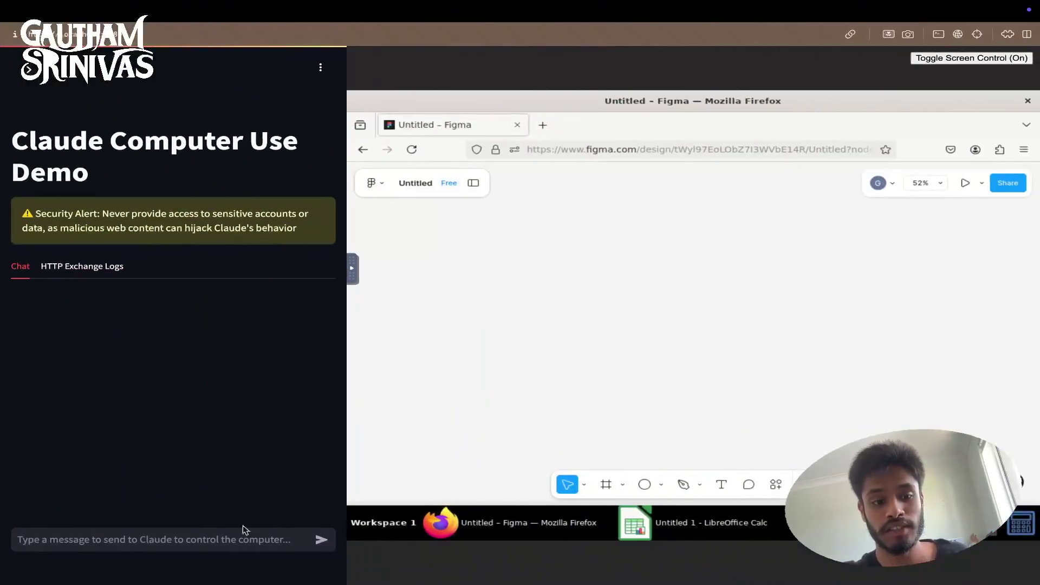
click(204, 547)
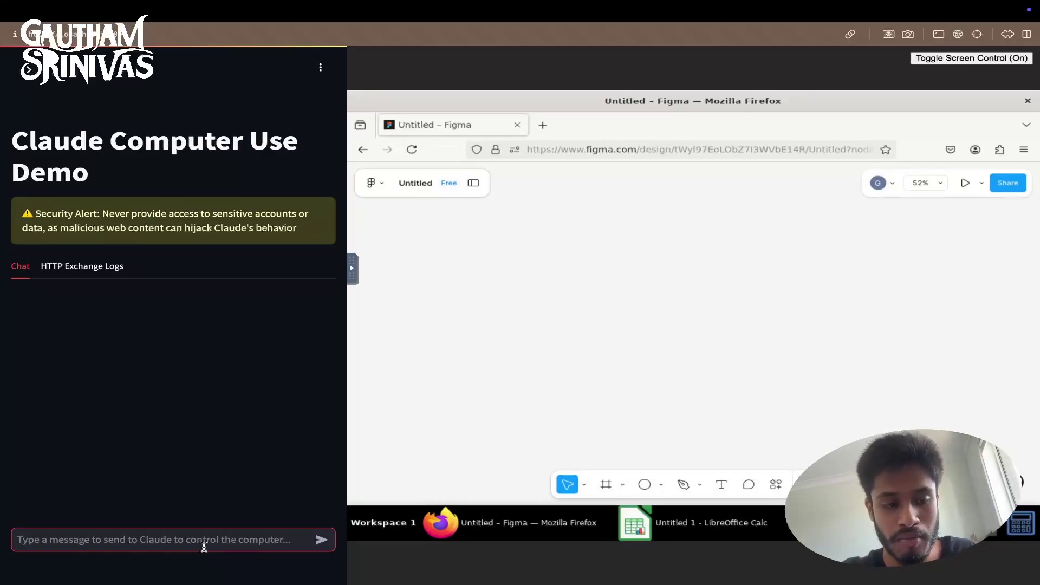
text(i have )
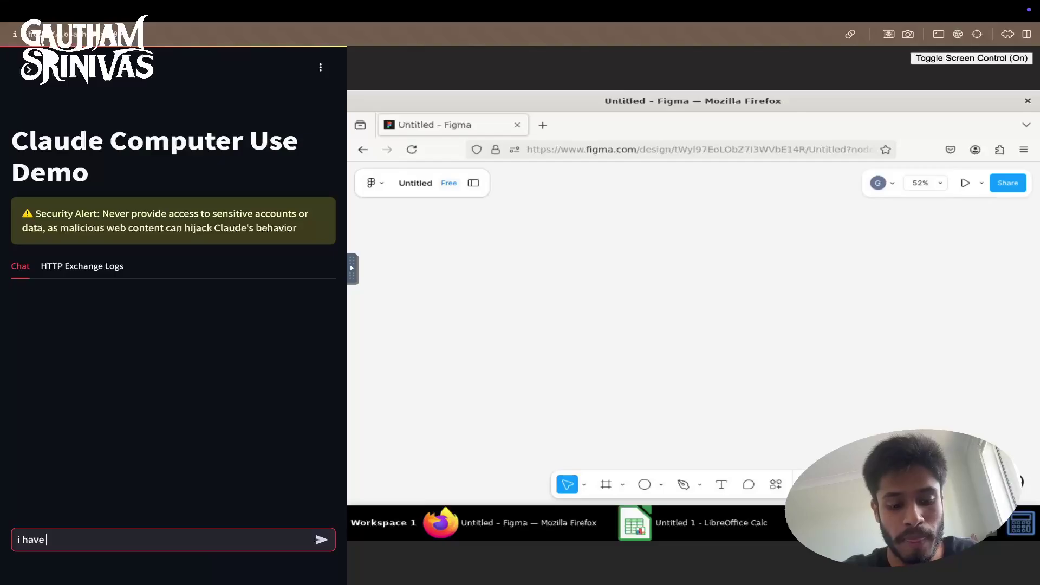
text(the figma UI )
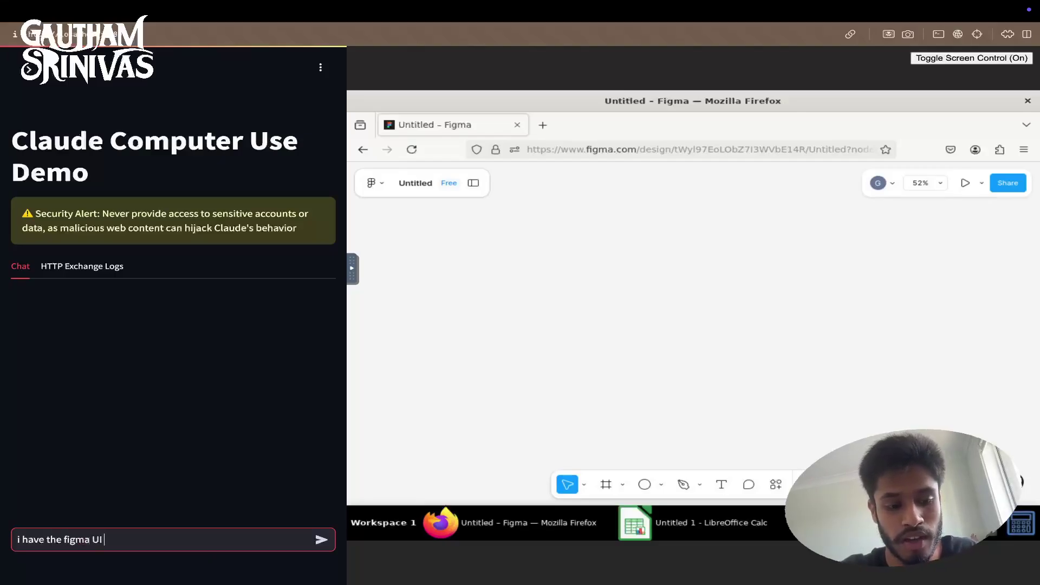
text(opened. can you d)
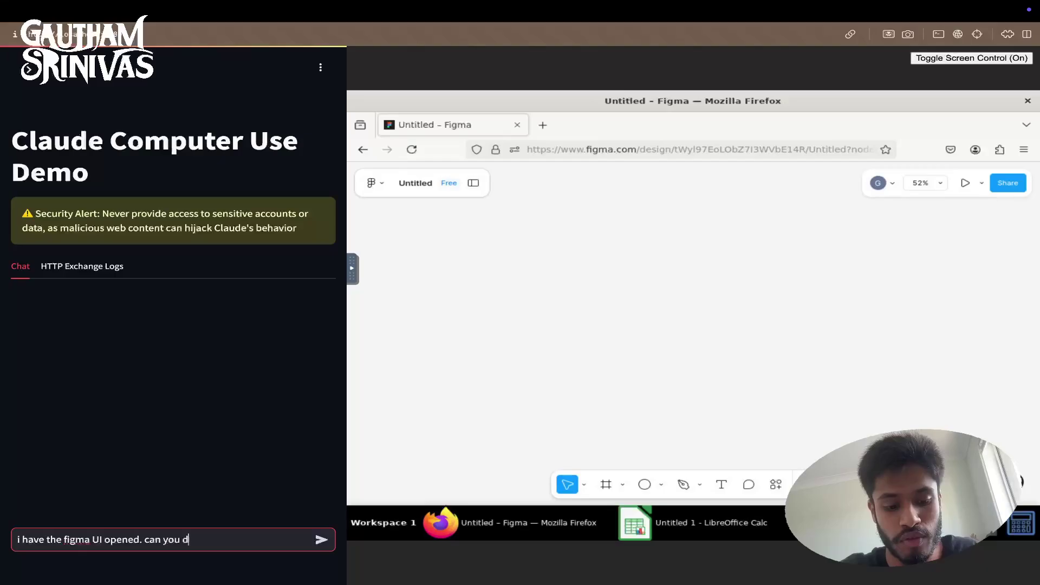
text(raw a frame ins)
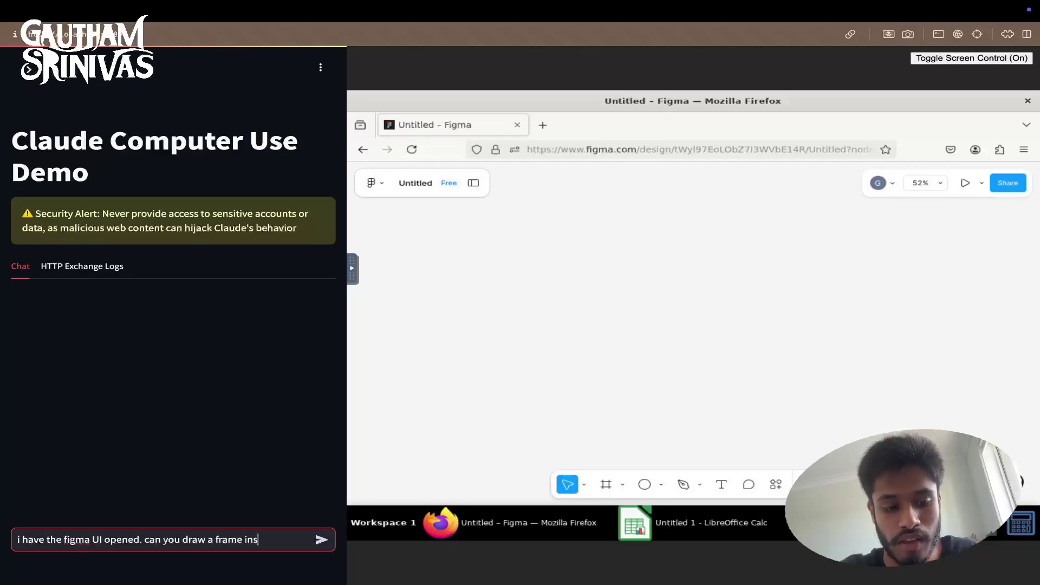
key(BackSpace)
key(BackSpace)
key(BackSpace)
key(BackSpace)
key(BackSpace)
key(BackSpace)
key(BackSpace)
key(BackSpace)
key(BackSpace)
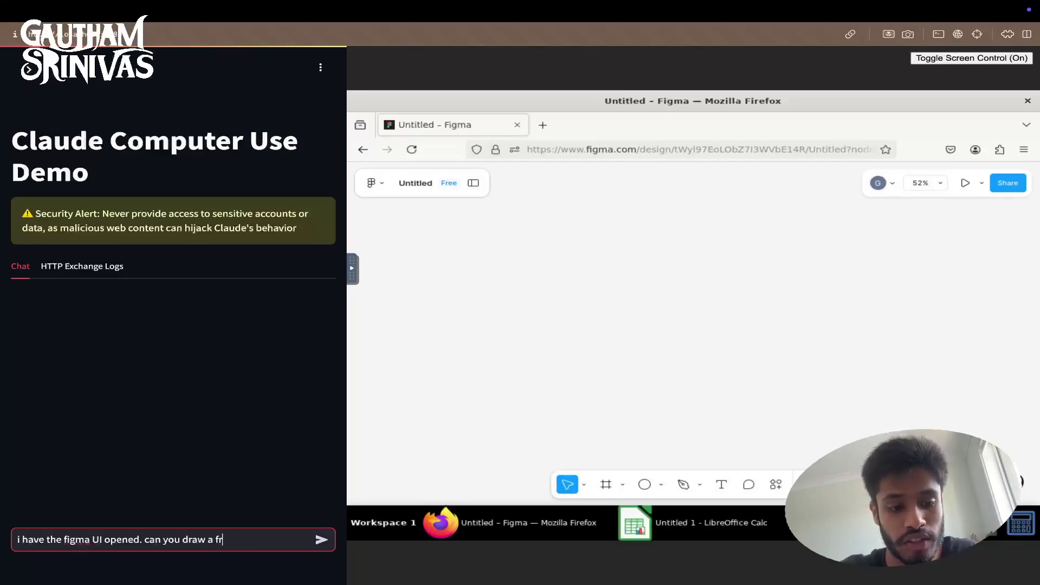
text(iPhone 16 pro frame)
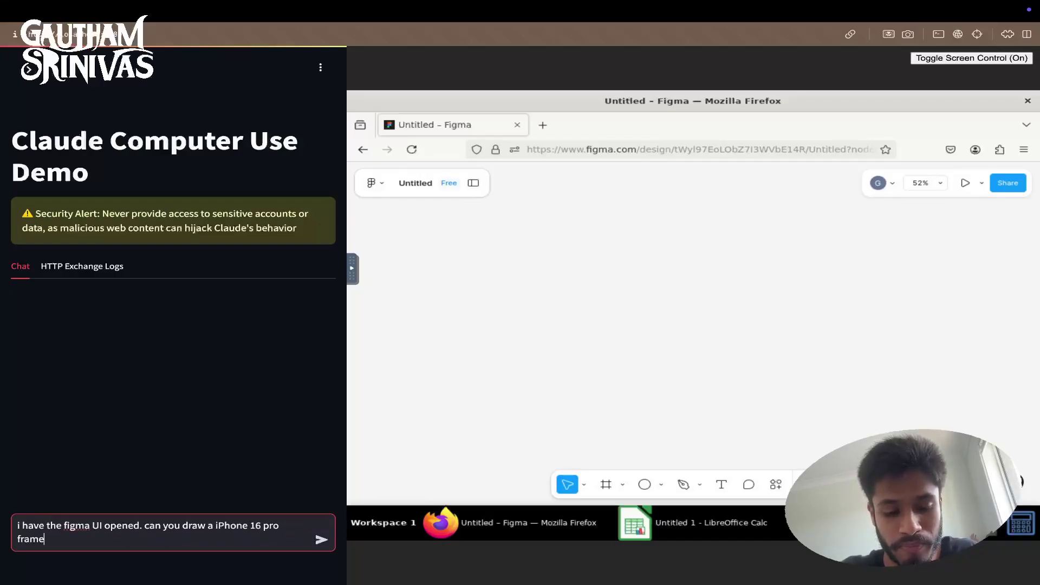
Step: Extend the message with ". take a screenshot and perform this task." and send it to Claude
text(. take a)
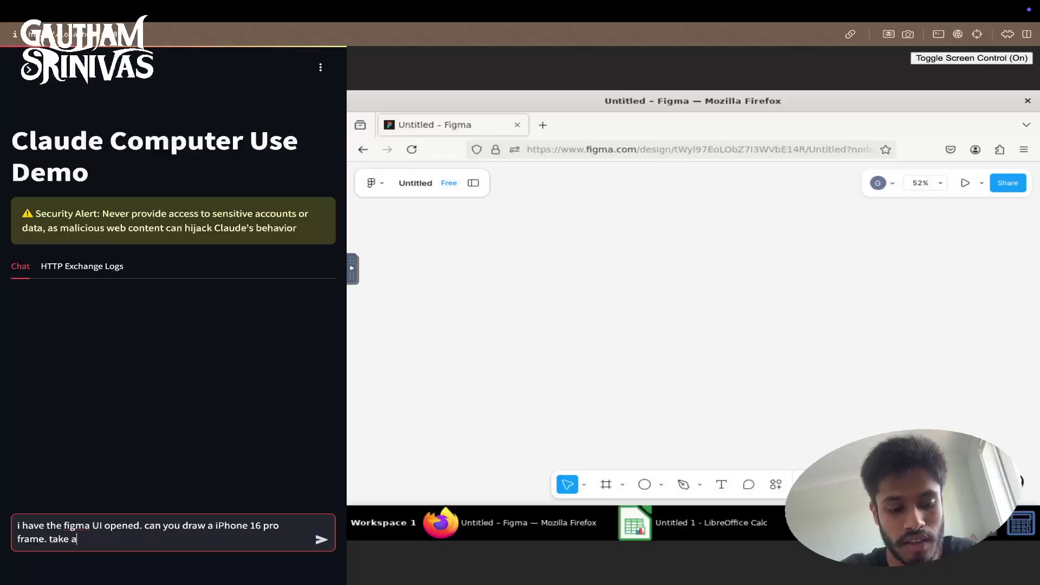
text( screenshot and)
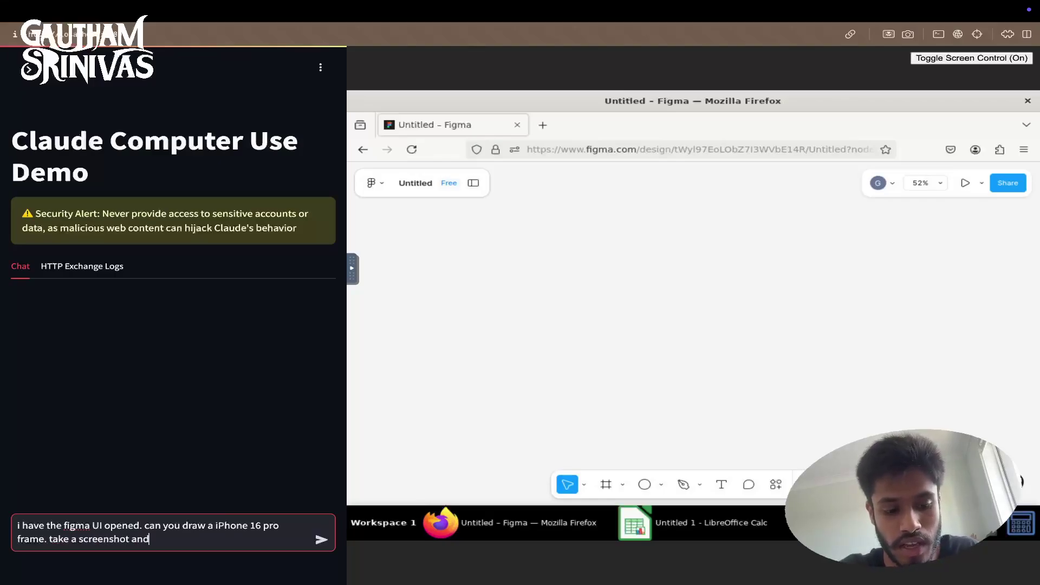
text( proceed)
key(BackSpace)
key(BackSpace)
key(BackSpace)
key(BackSpace)
key(BackSpace)
key(BackSpace)
key(BackSpace)
key(BackSpace)
text(per)
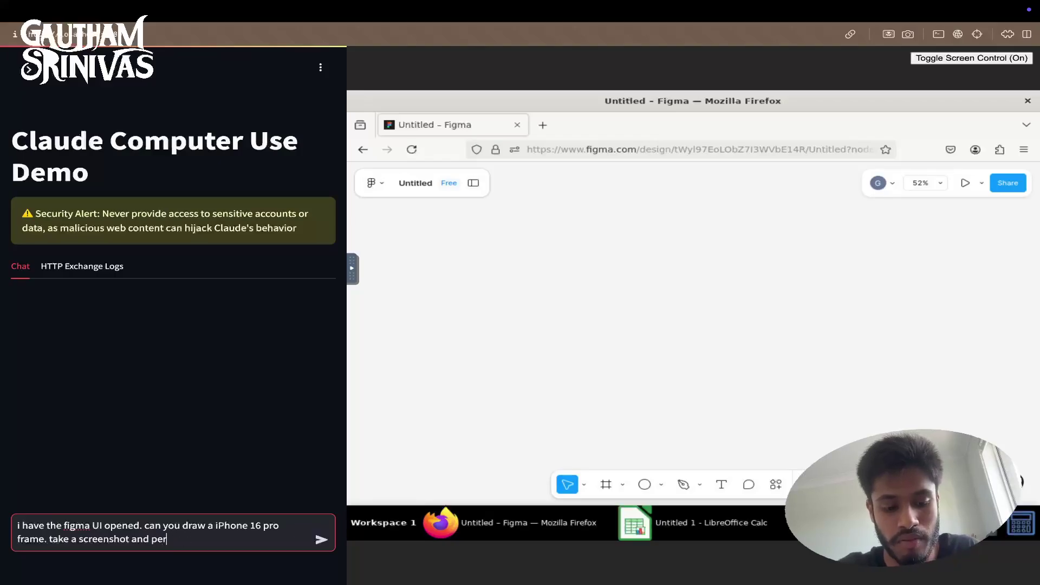
text(form this task)
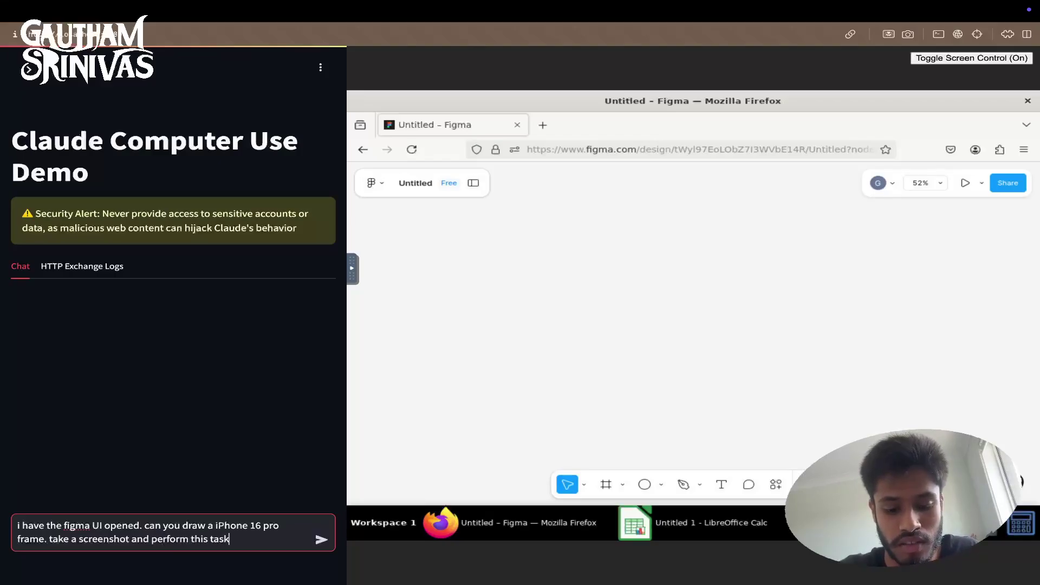
text(.)
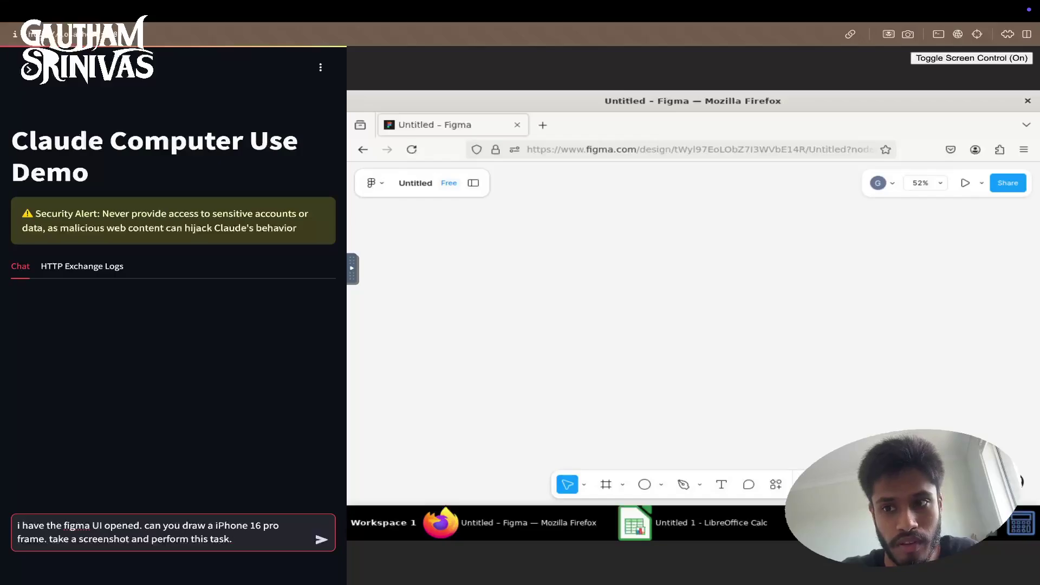
click(608, 484)
click(566, 484)
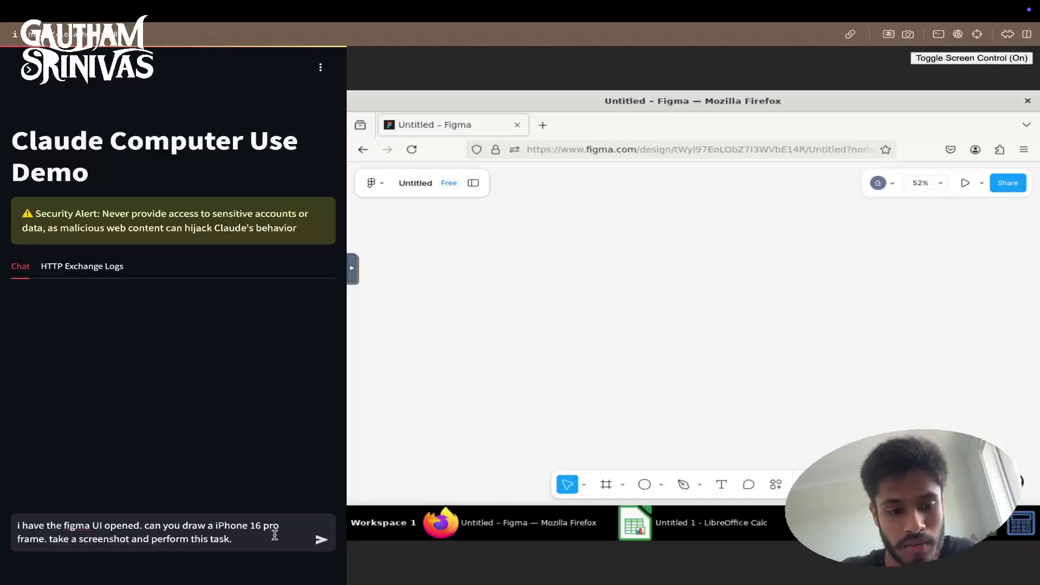
click(275, 535)
key(Return)
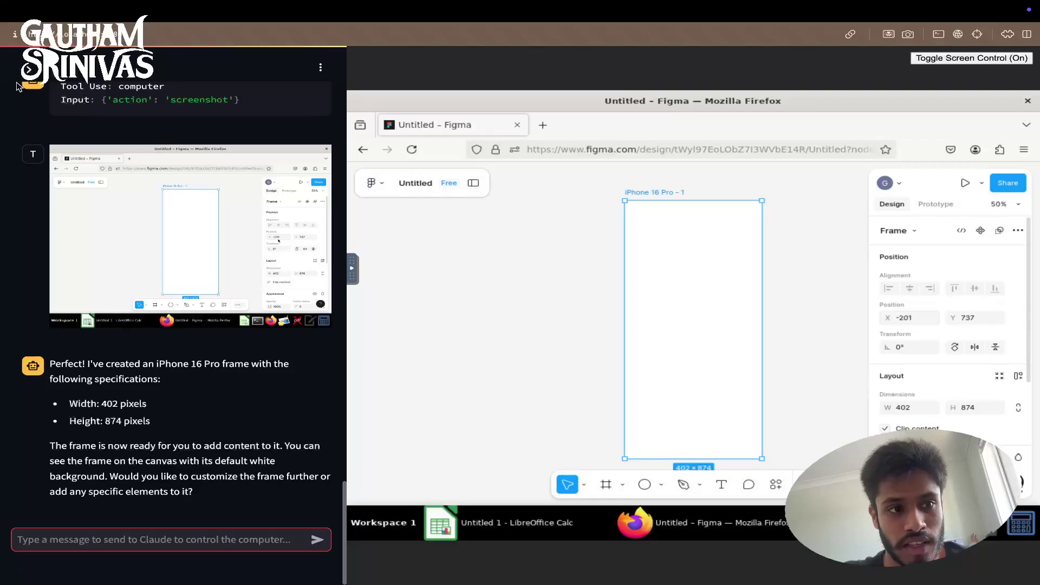
Step: Open the demo's settings and enlarge the Custom System Prompt Suffix field to look through its Figma instructions
click(28, 71)
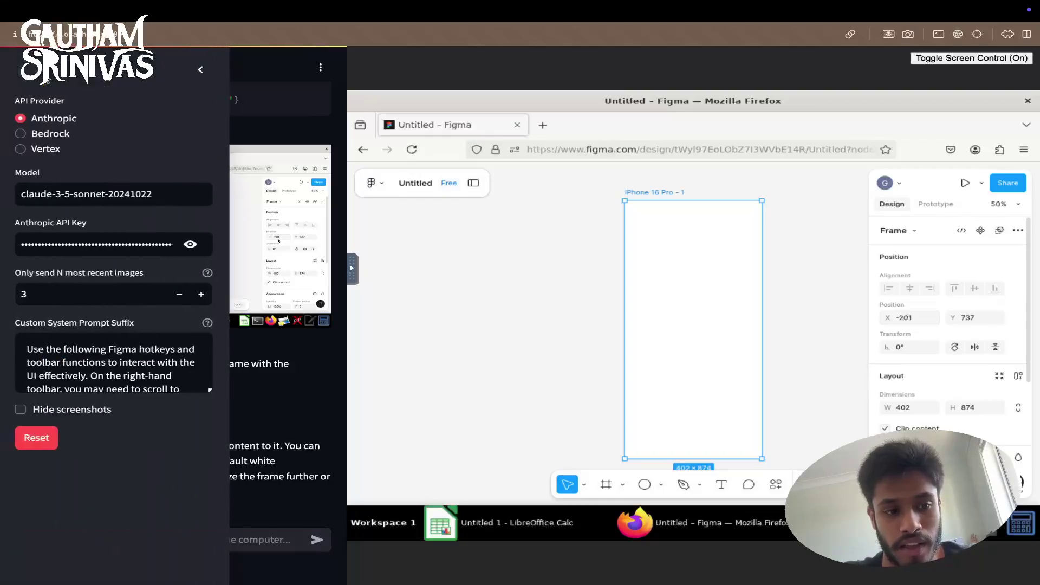
drag(211, 391, 207, 517)
scroll(142, 424, down, 1)
scroll(142, 423, down, 3)
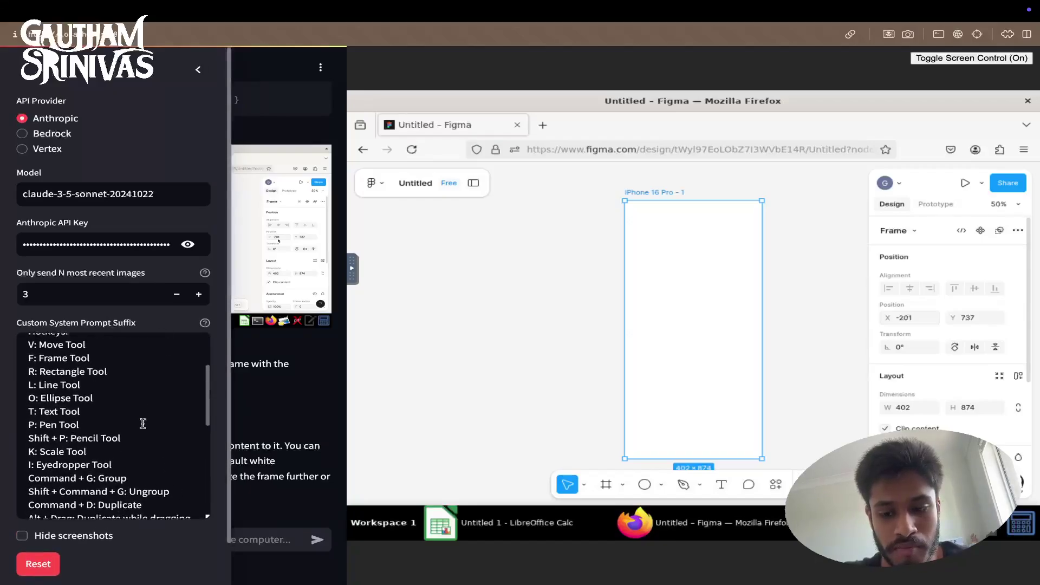
scroll(142, 423, up, 5)
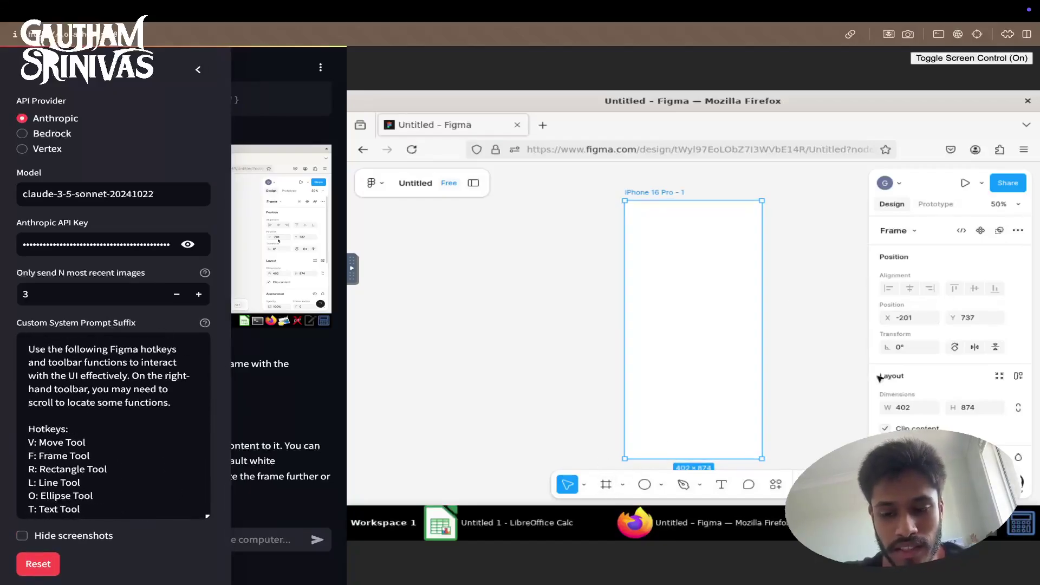
Step: Examine the introduction and the Figma hotkey list in the Custom System Prompt Suffix
triple_click(125, 402)
click(182, 418)
scroll(158, 395, down, 1)
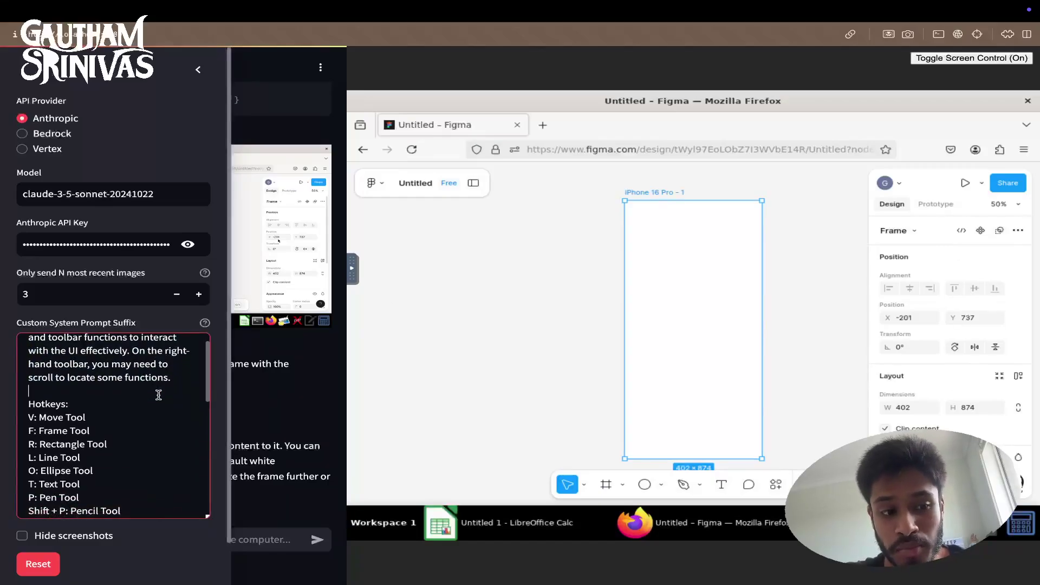
scroll(42, 396, down, 2)
drag(27, 363, 135, 497)
scroll(135, 493, down, 2)
click(142, 491)
scroll(142, 491, up, 4)
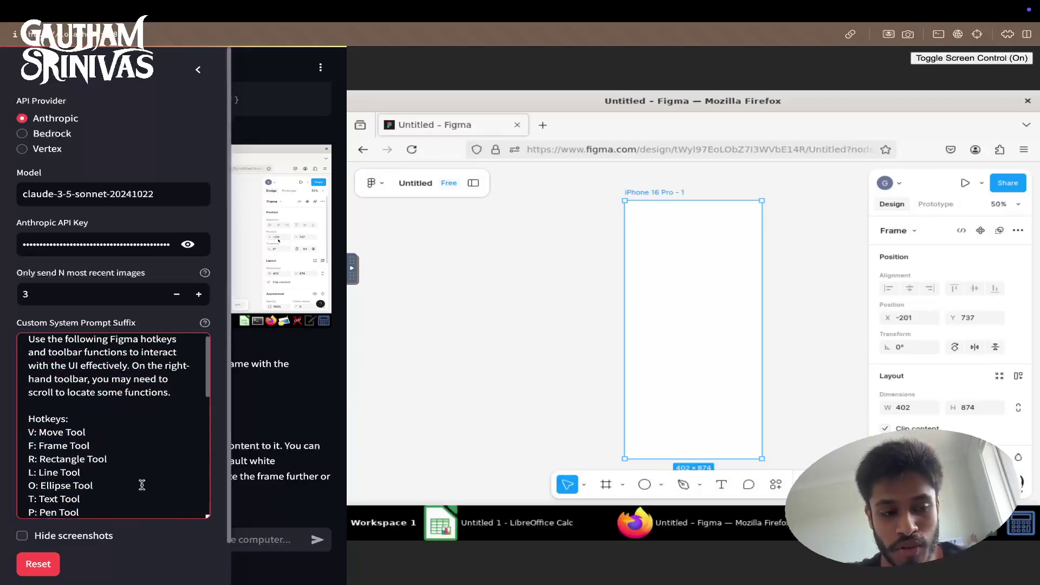
scroll(148, 402, down, 2)
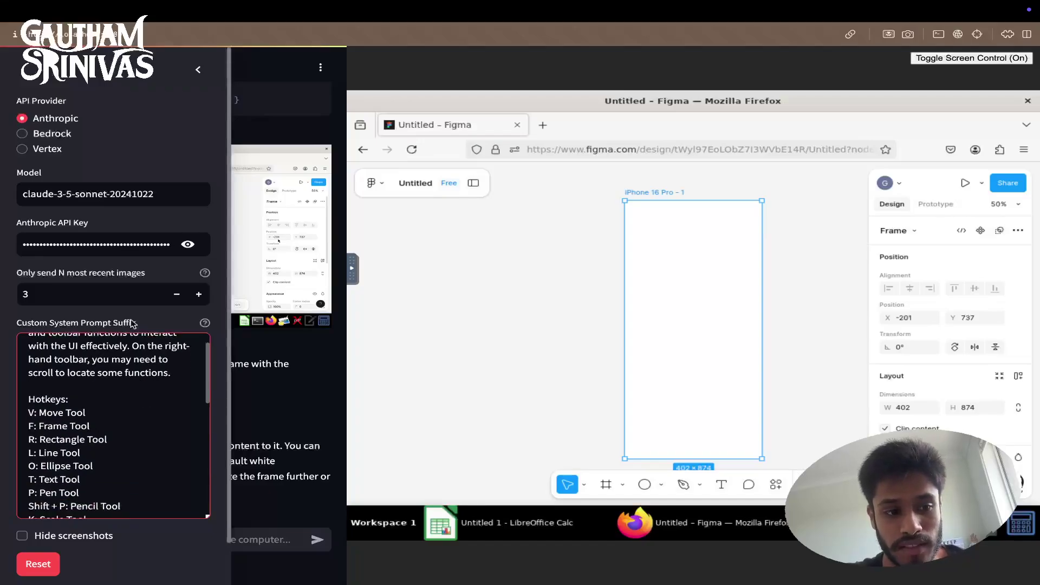
click(127, 427)
Step: Examine the right-hand toolbar functions and the closing instructions at the end of the Custom System Prompt Suffix
scroll(127, 428, down, 5)
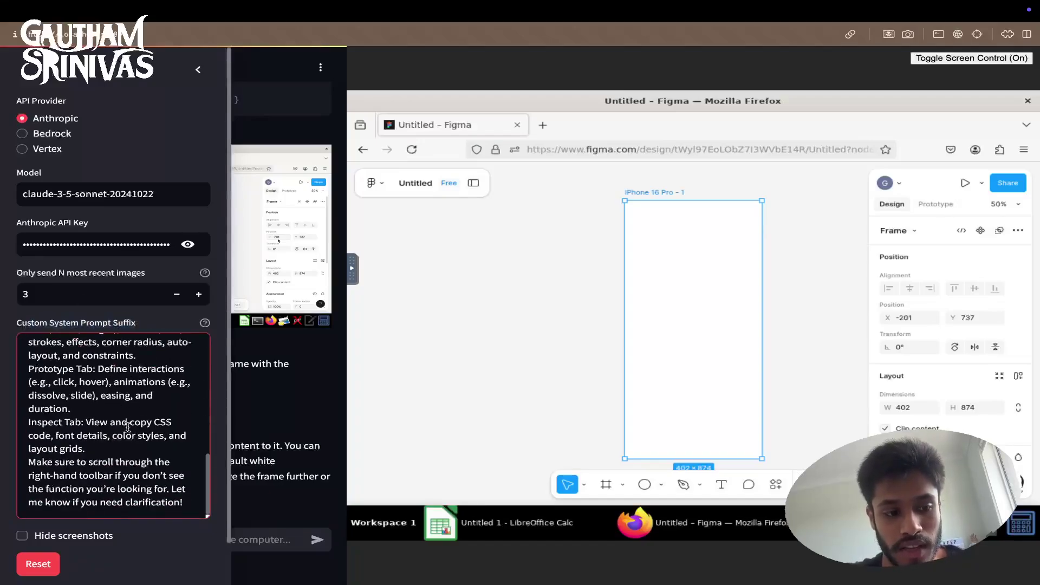
scroll(103, 389, up, 2)
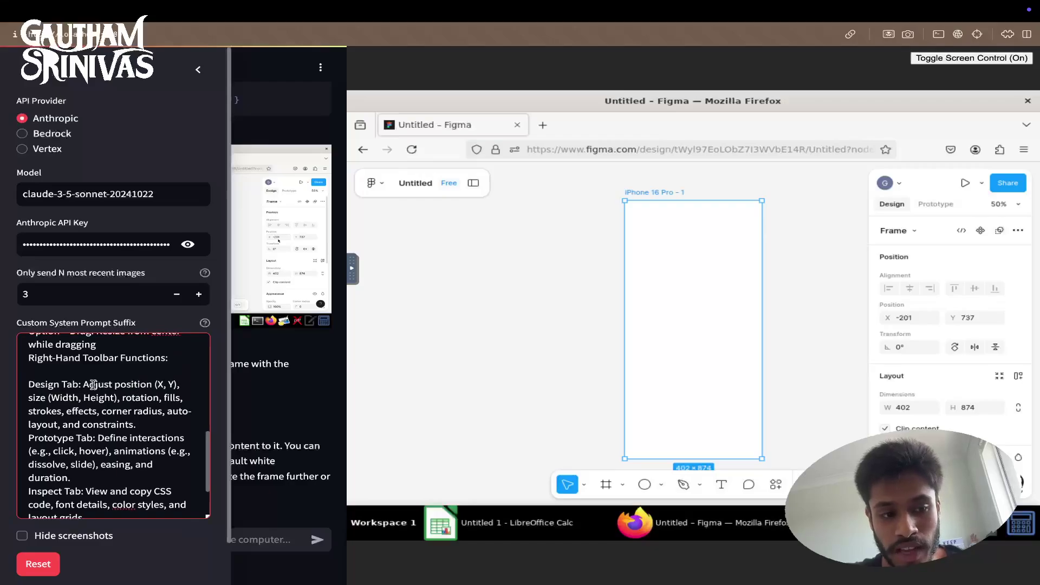
scroll(108, 395, down, 3)
key(ctrl+a)
click(145, 455)
scroll(146, 455, up, 2)
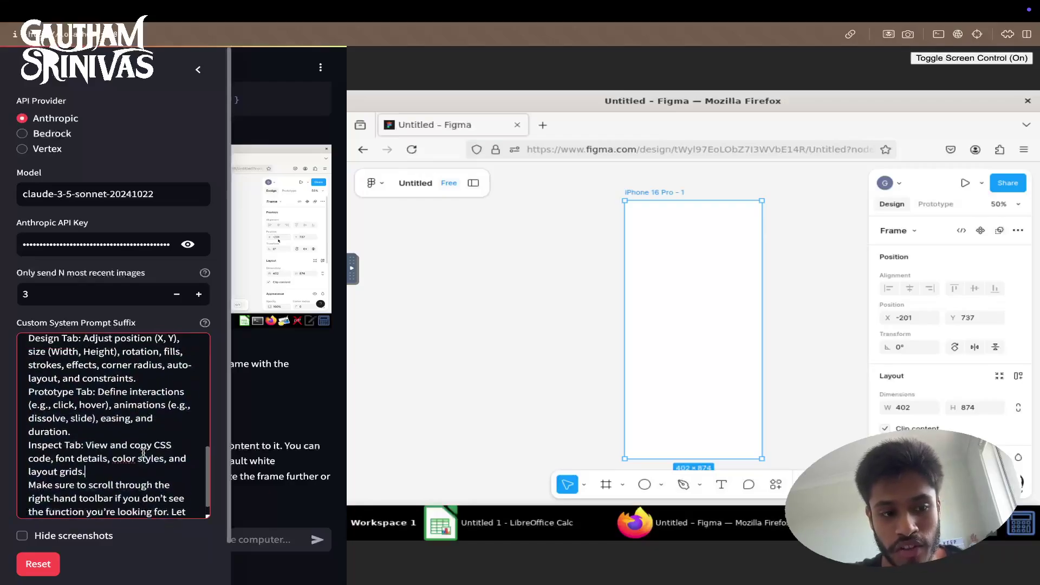
scroll(109, 466, down, 2)
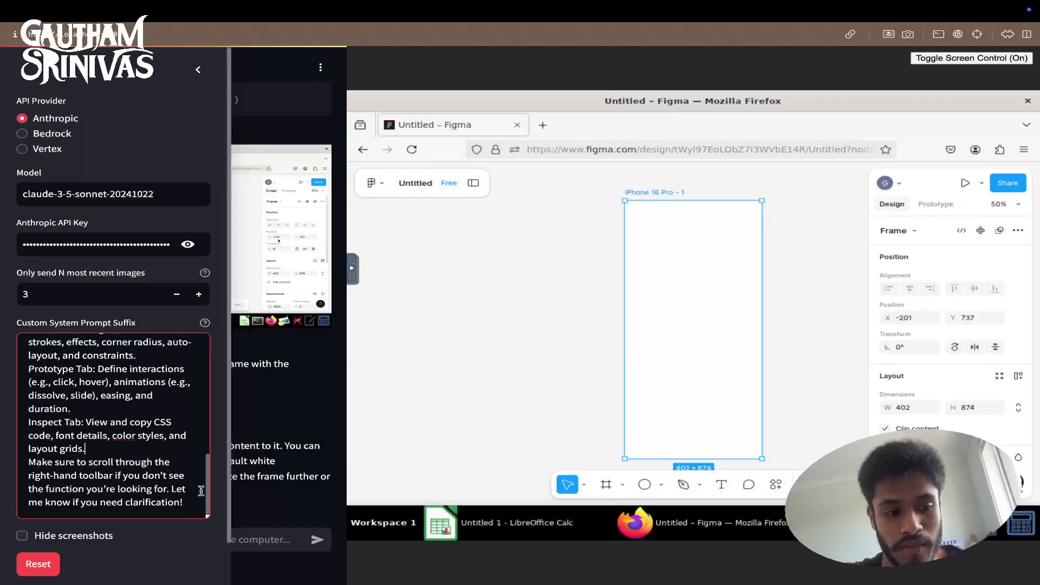
drag(30, 462, 182, 504)
click(143, 477)
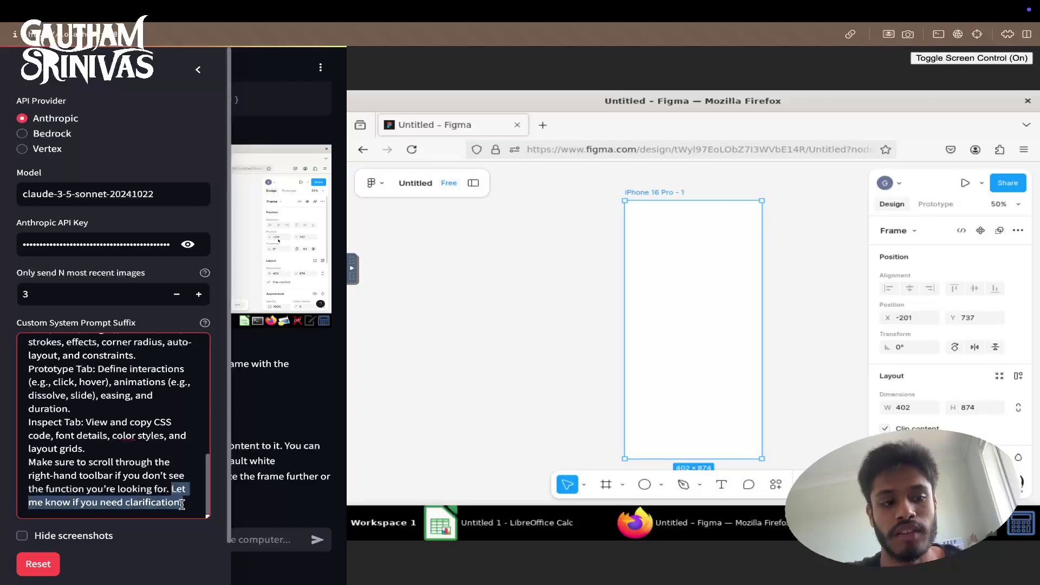
click(182, 504)
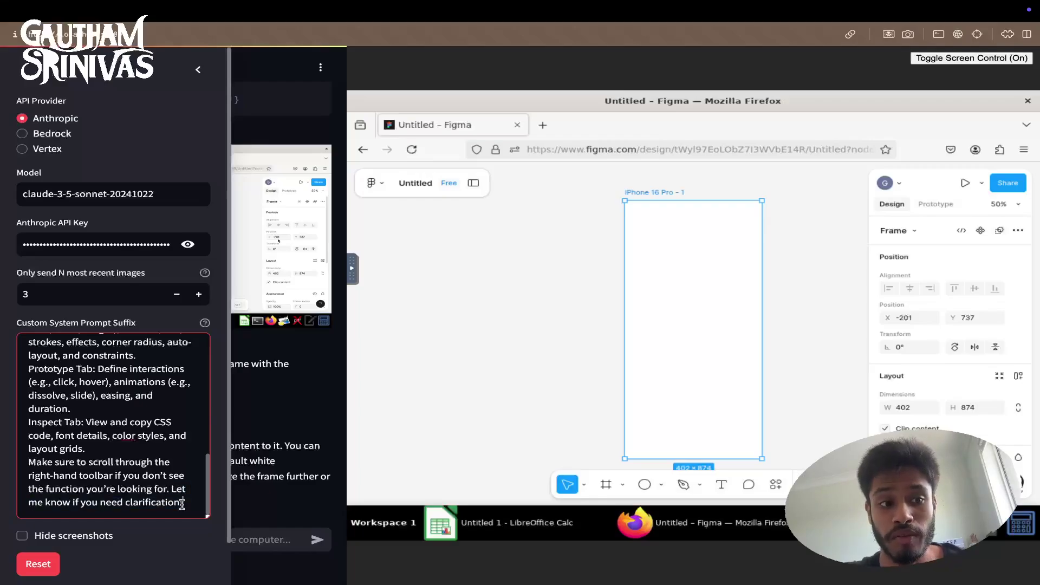
Step: Close the demo's settings and return to the chat message field
click(99, 239)
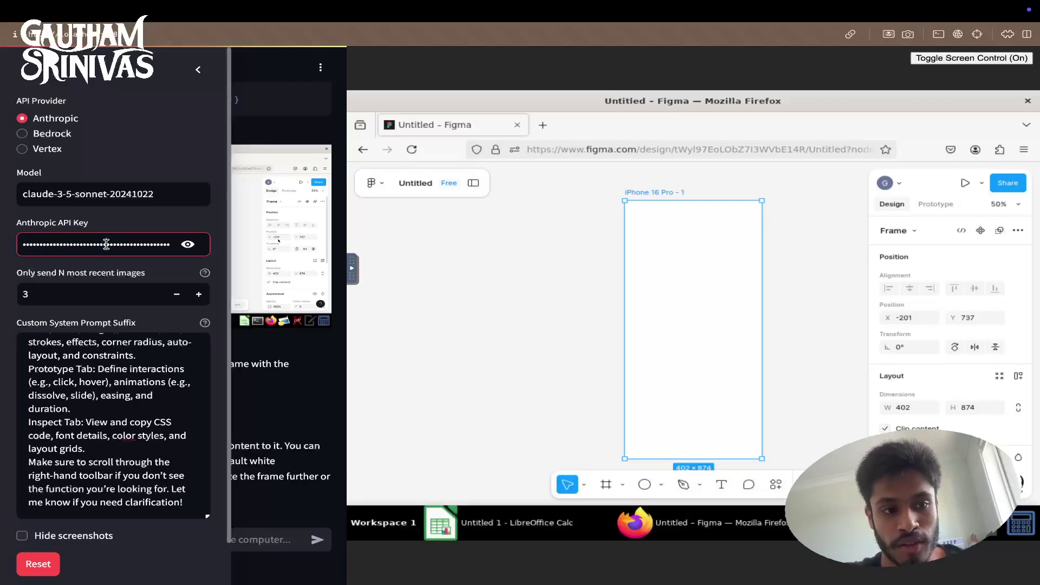
click(197, 69)
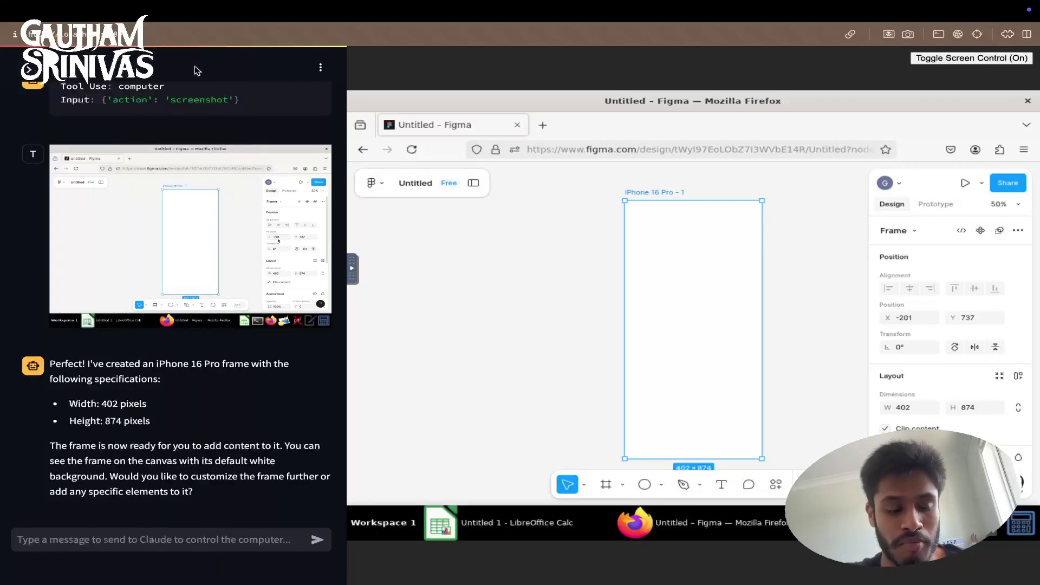
click(188, 537)
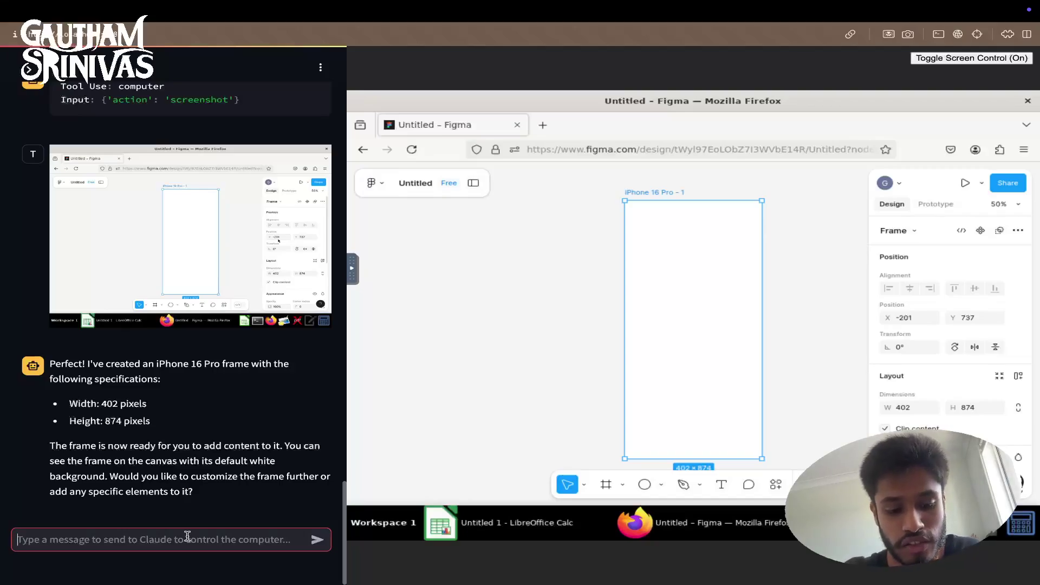
text(draw a)
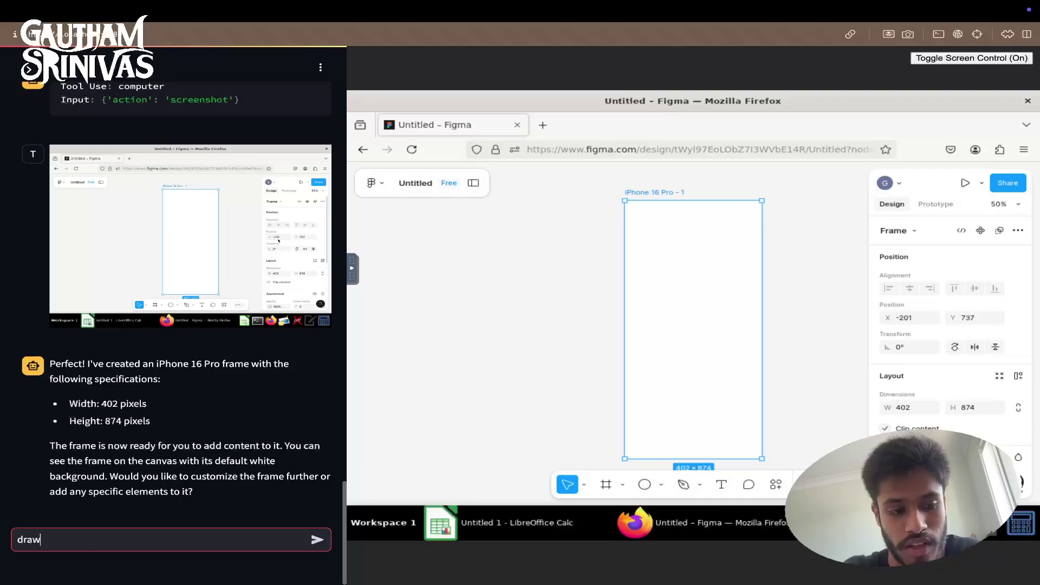
key(BackSpace)
key(BackSpace)
key(BackSpace)
key(BackSpace)
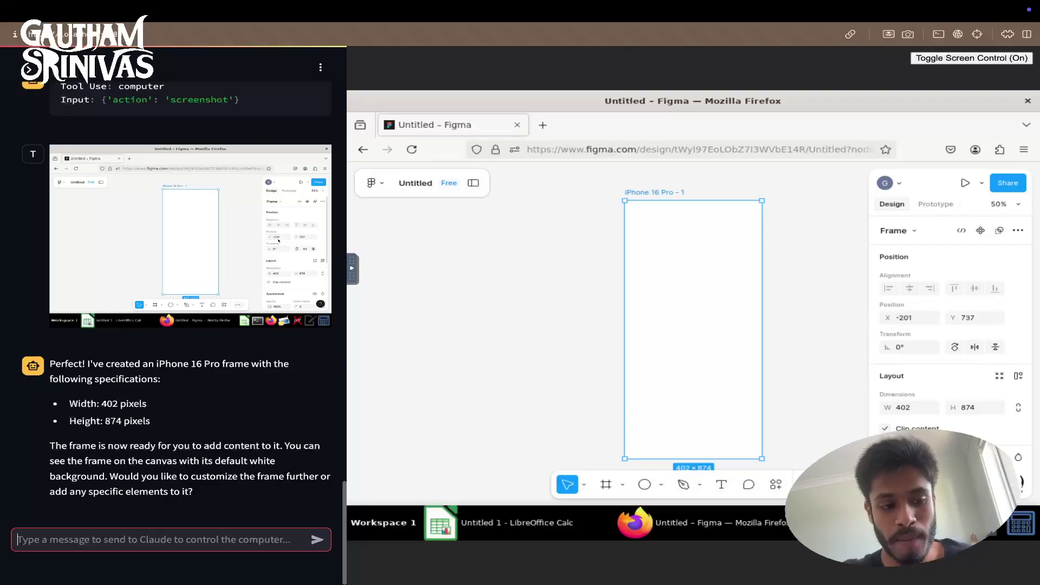
Step: Send Claude the prompt "Draw an ellipse inside this frame."
key(F5)
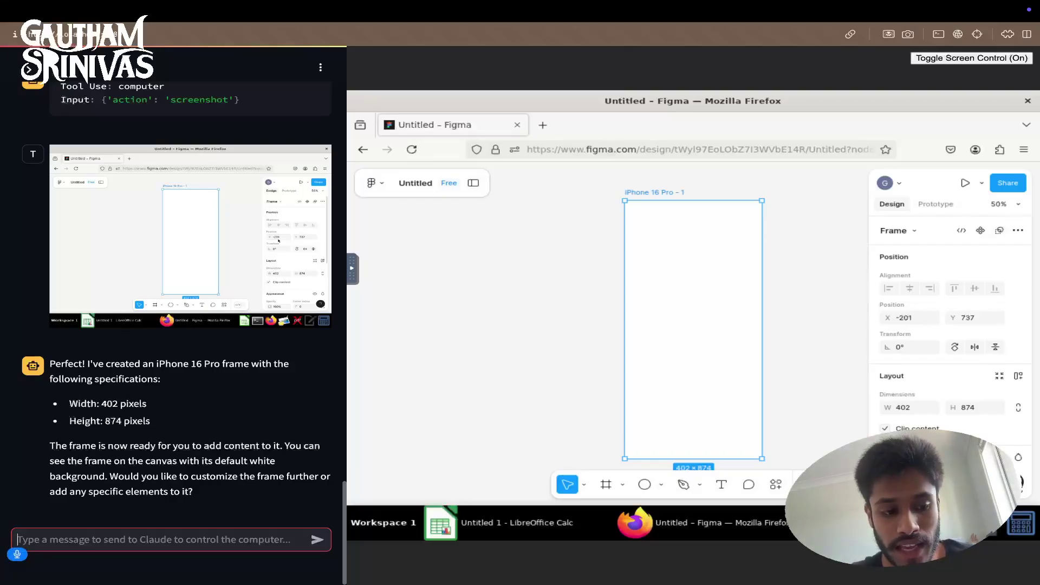
text(Draw an ellipse insi)
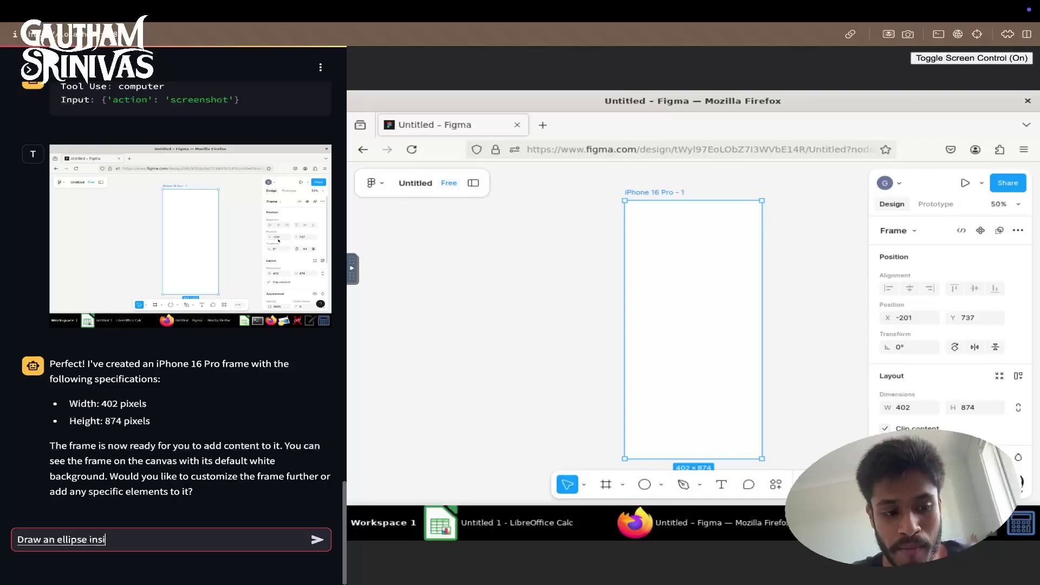
text(de this frame)
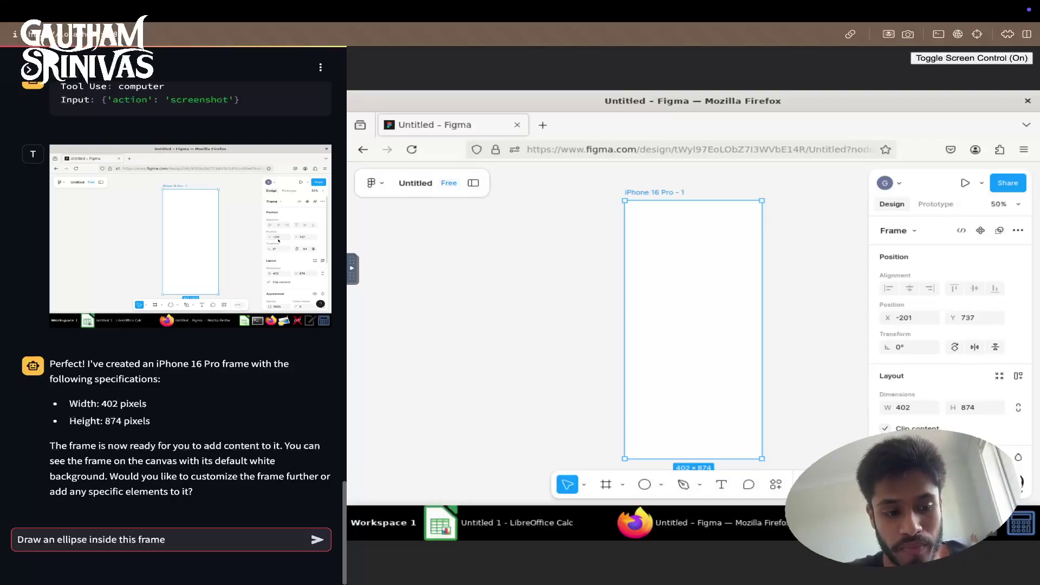
text(.)
key(Return)
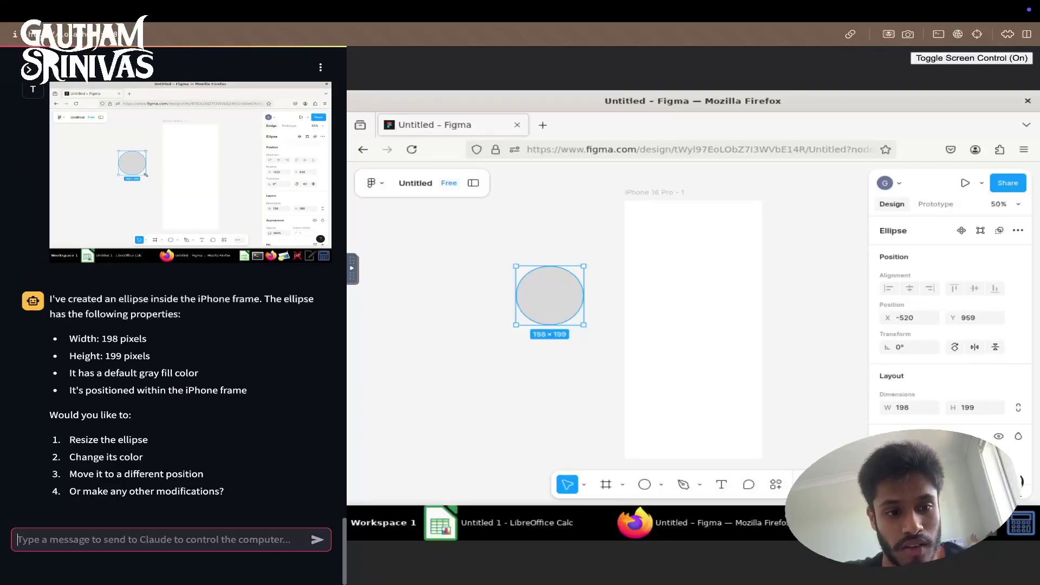
Step: Send Claude the prompt "move it inside the iphone 16 pro frame that already exists"
click(200, 441)
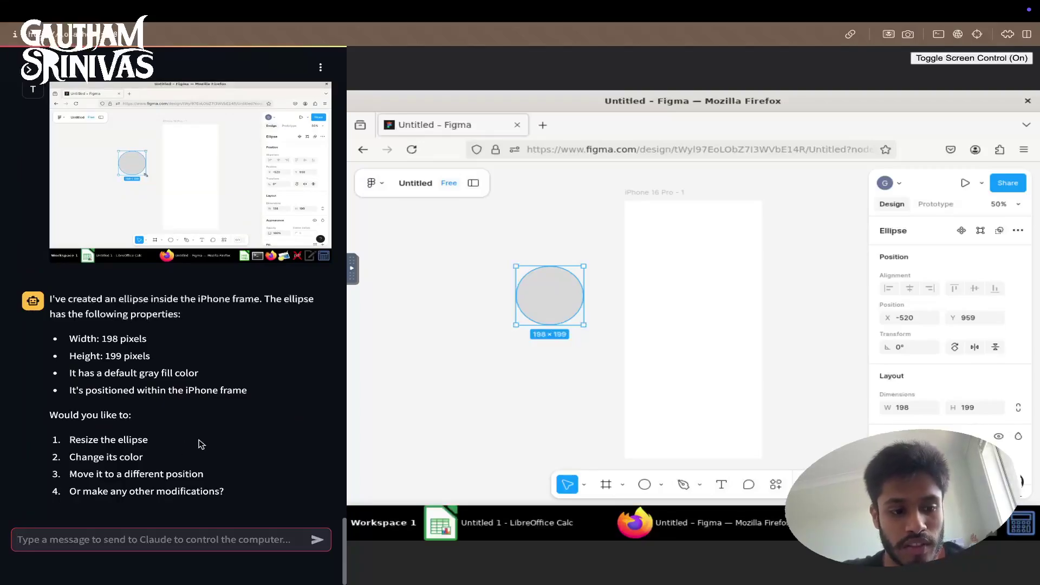
click(186, 539)
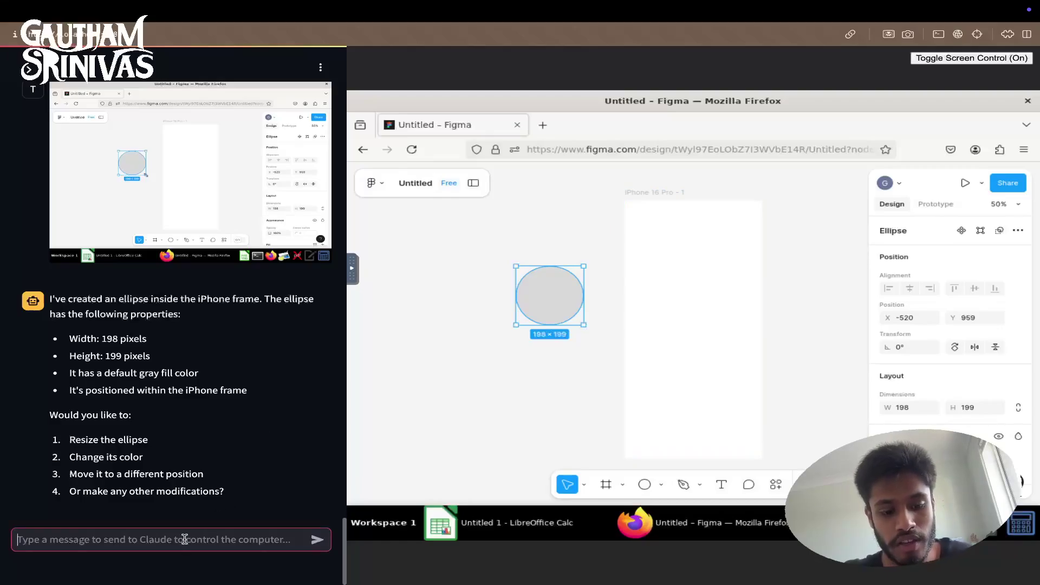
text(move it inside rhe)
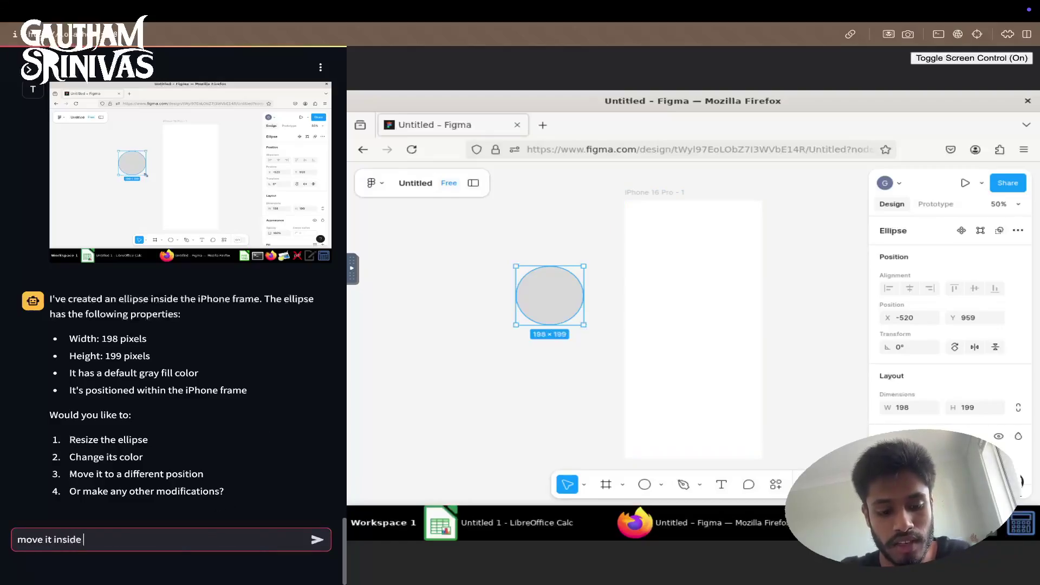
key(BackSpace)
key(BackSpace)
key(BackSpace)
key(BackSpace)
text(the ip)
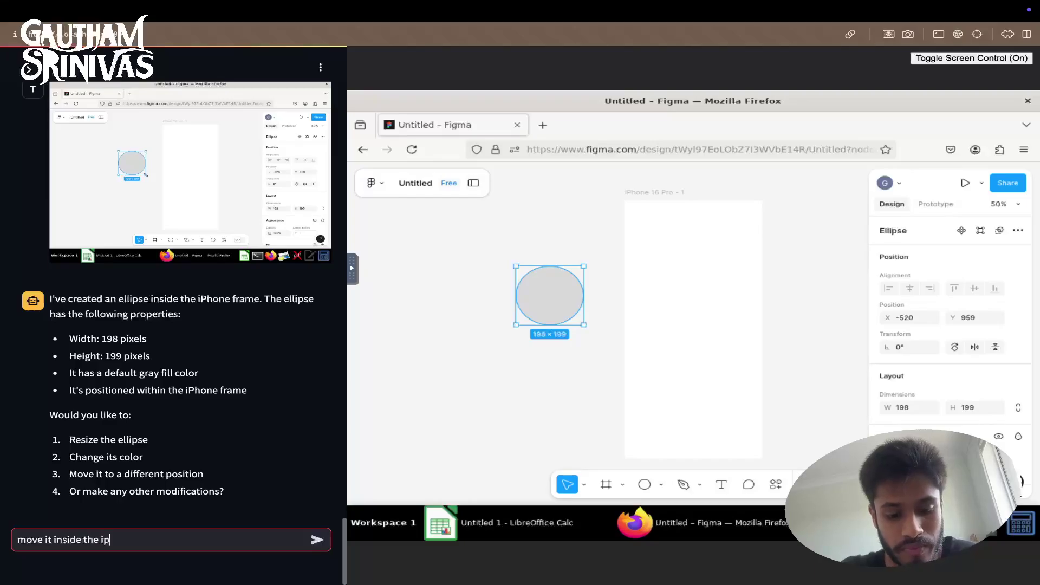
text(hone 16 pro fram)
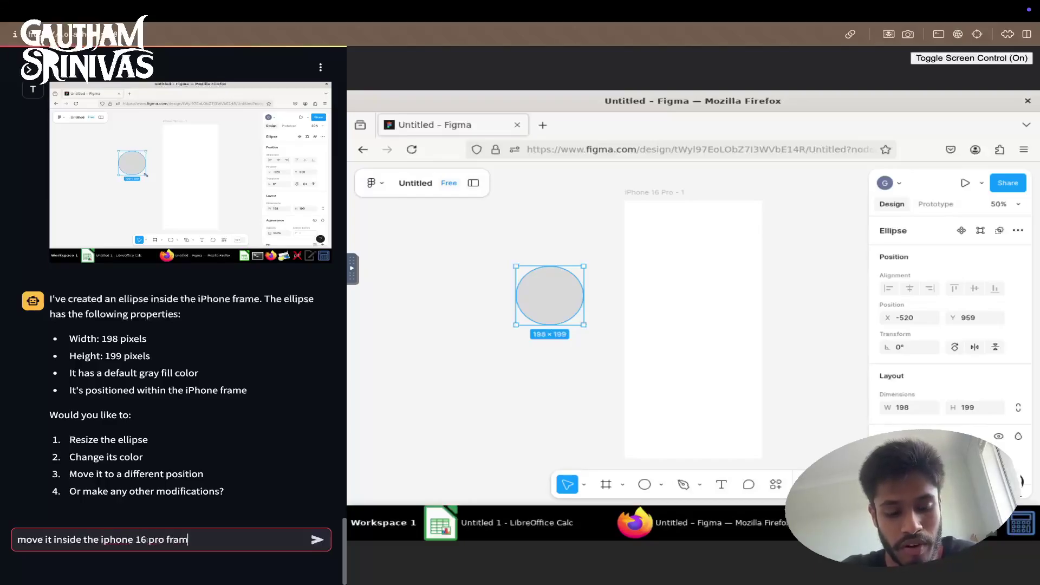
text(e that already exists)
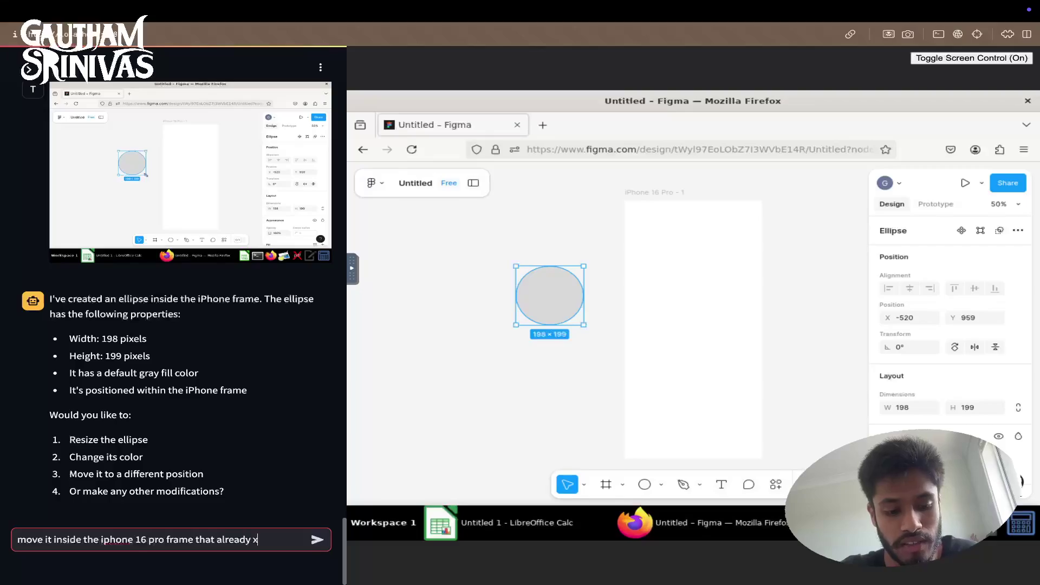
key(Return)
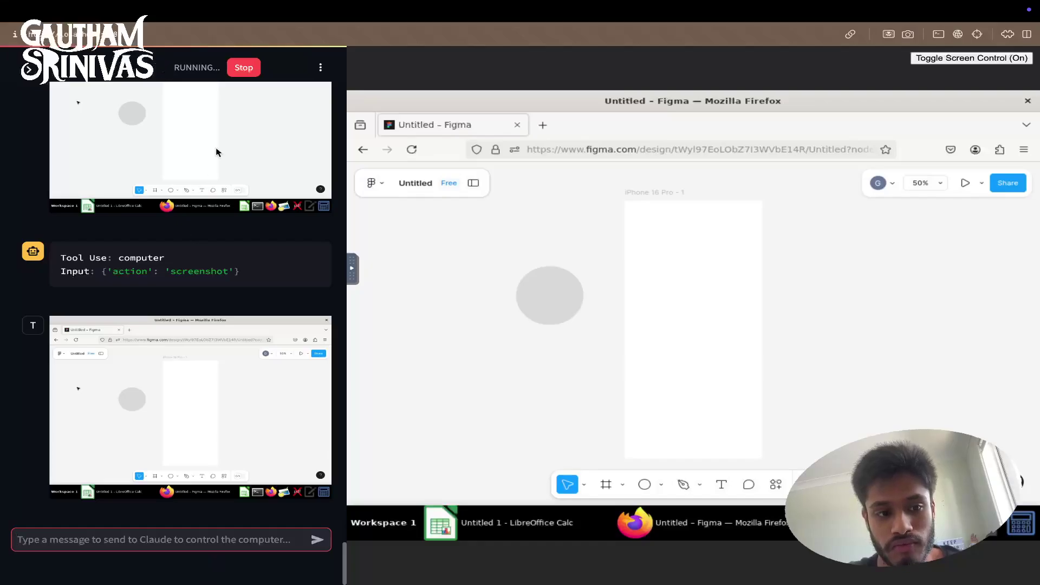
Step: Stop Claude's running task in the demo
click(250, 71)
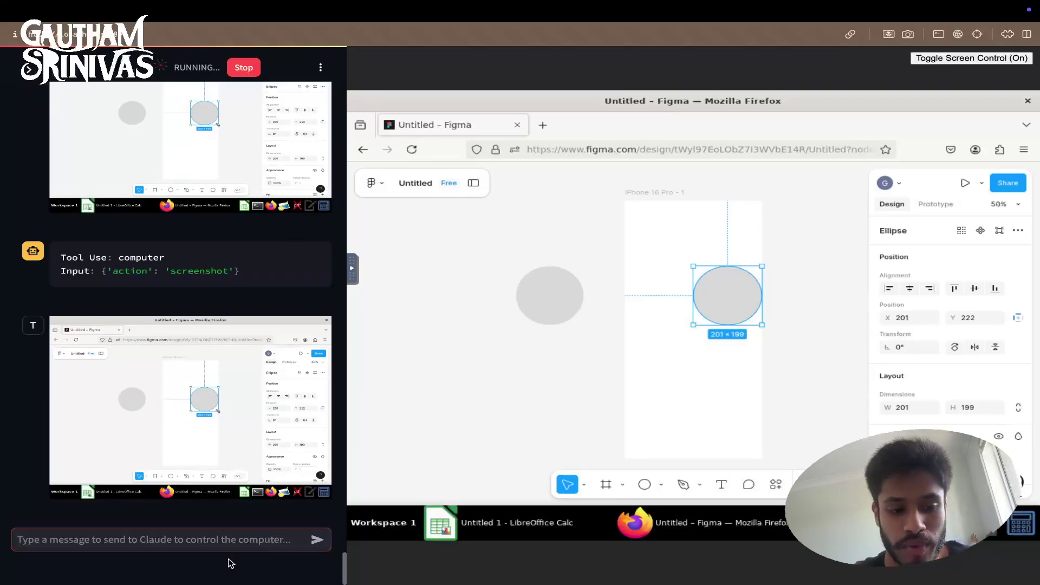
click(253, 541)
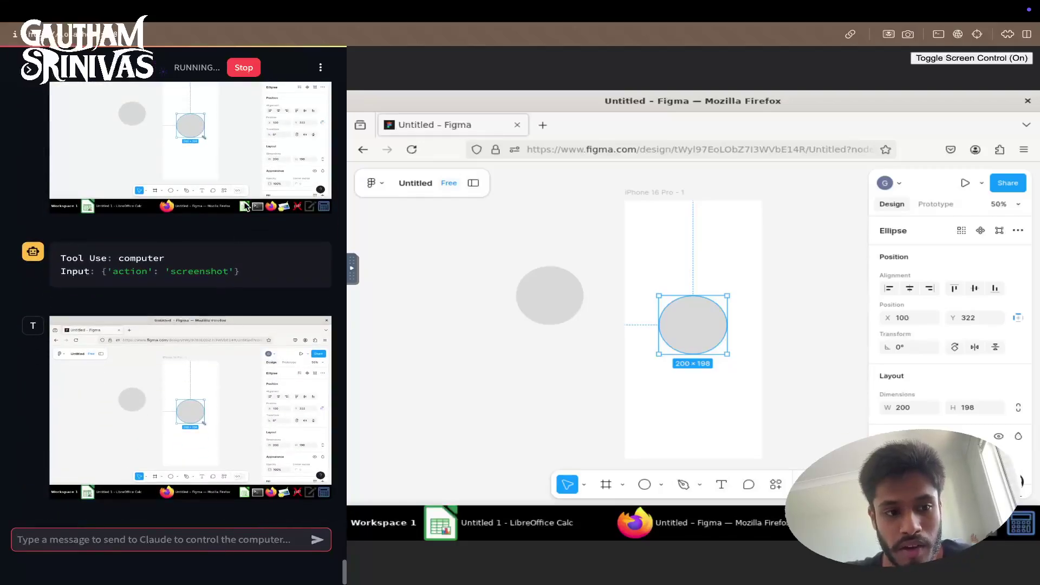
click(244, 66)
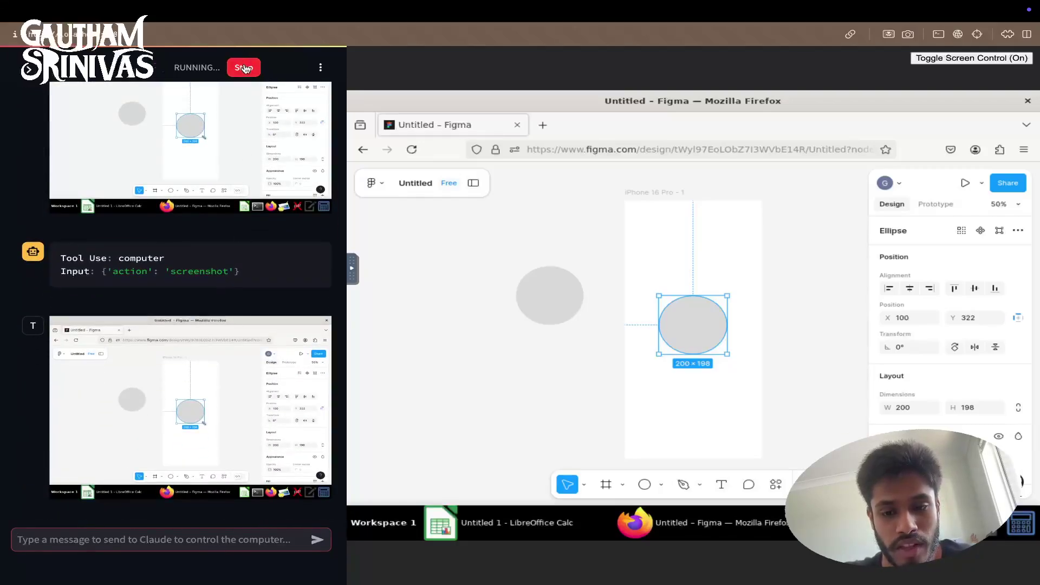
Step: Delete the stray ellipse outside the iPhone 16 Pro frame, keeping the one inside it
click(562, 298)
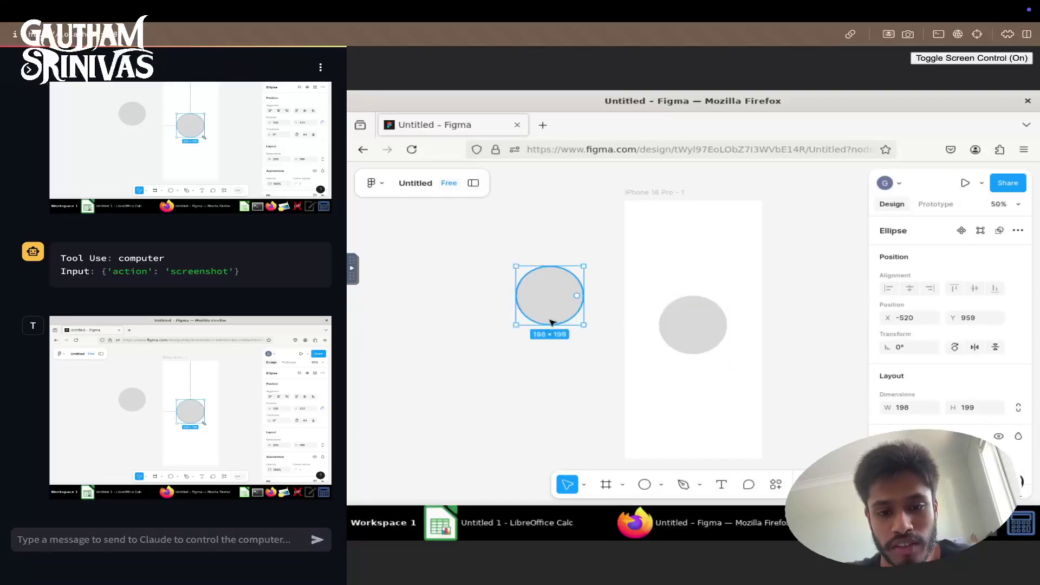
click(415, 428)
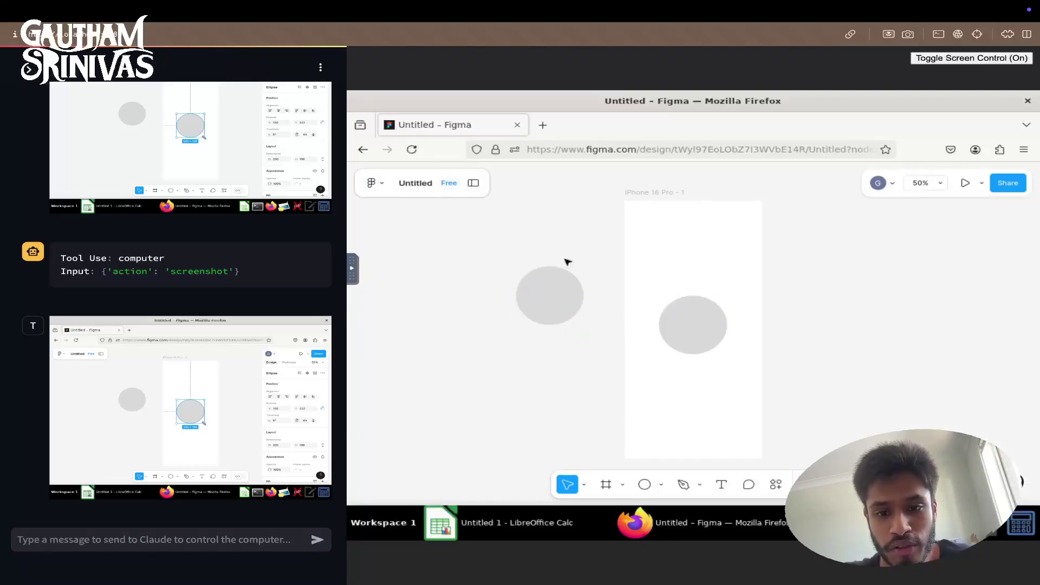
click(550, 296)
click(495, 183)
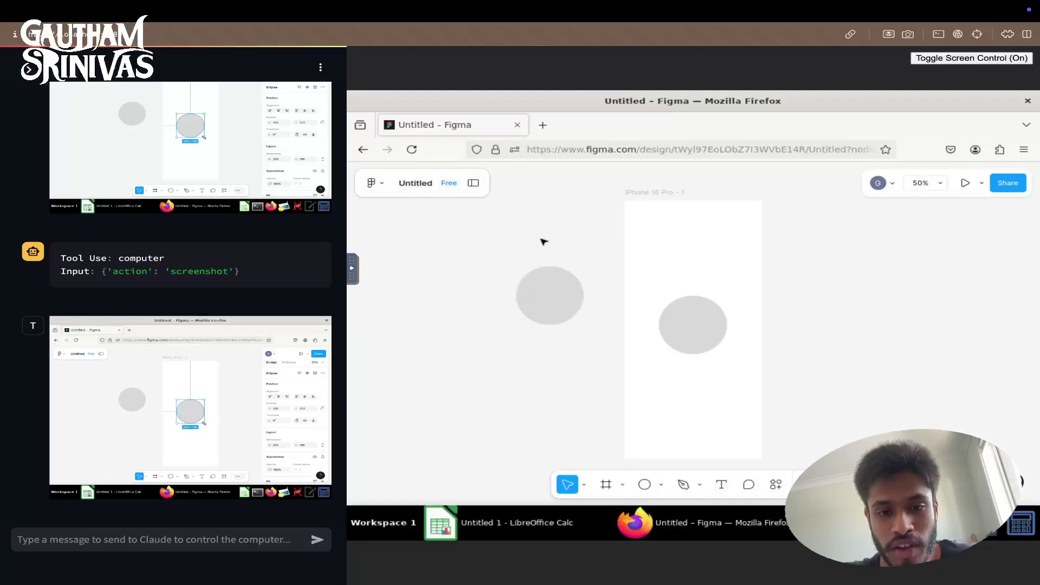
click(570, 296)
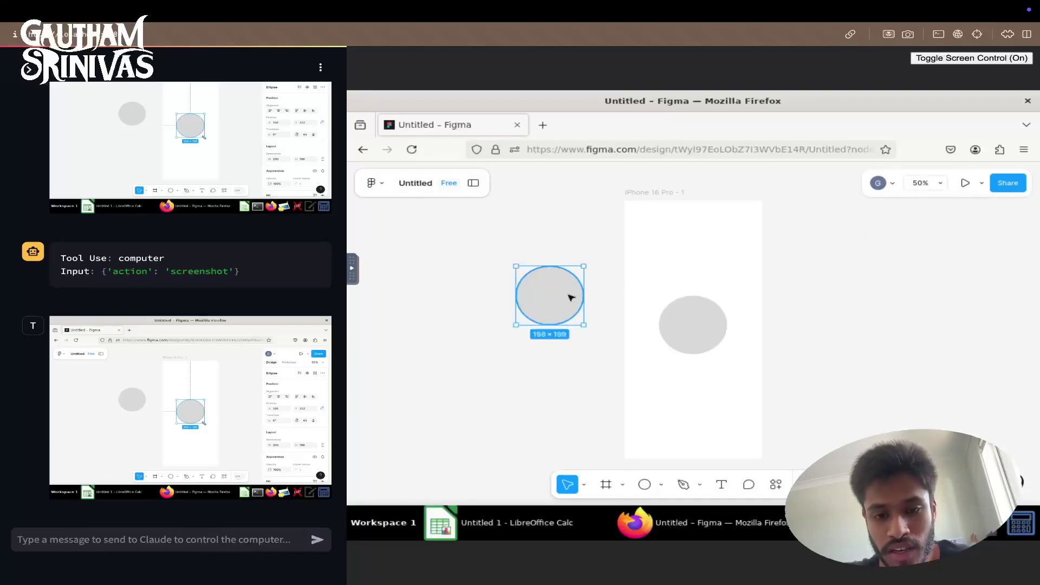
click(479, 420)
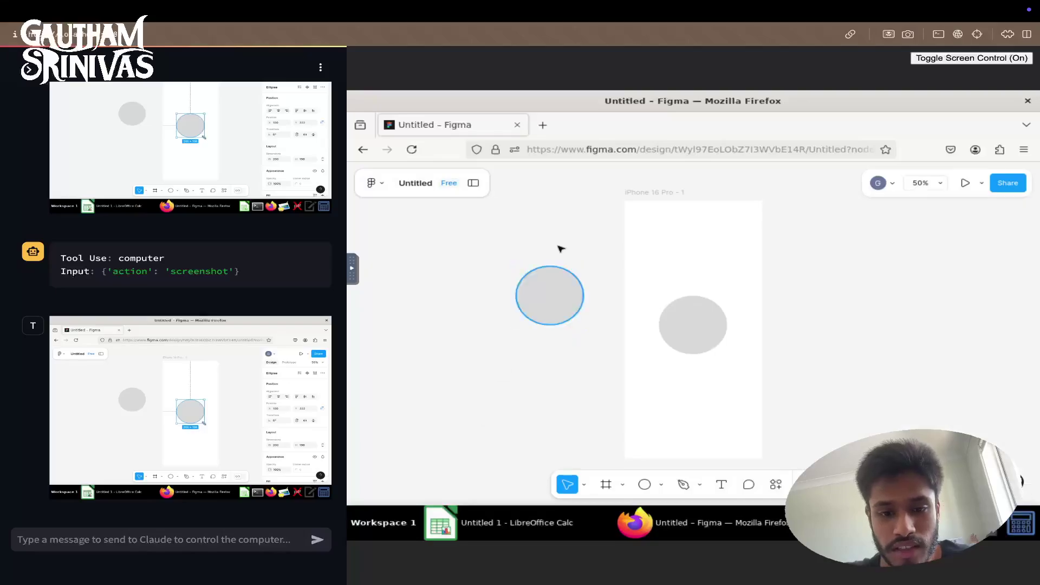
click(556, 317)
click(546, 245)
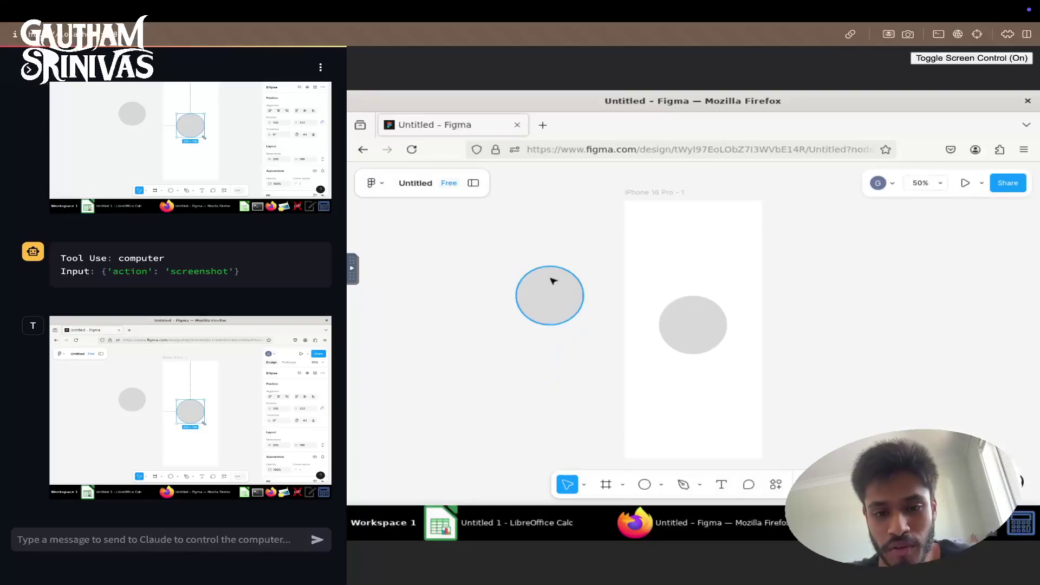
click(553, 281)
key(Delete)
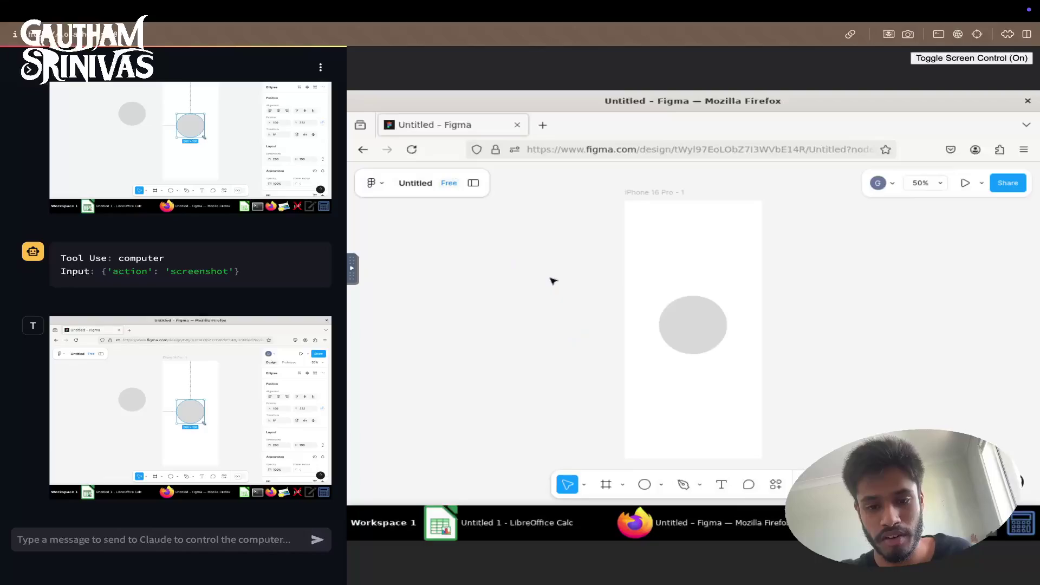
Step: Send Claude the prompt "go into plugins, search for iconify, click on it and run it"
click(185, 543)
text(can you go into p)
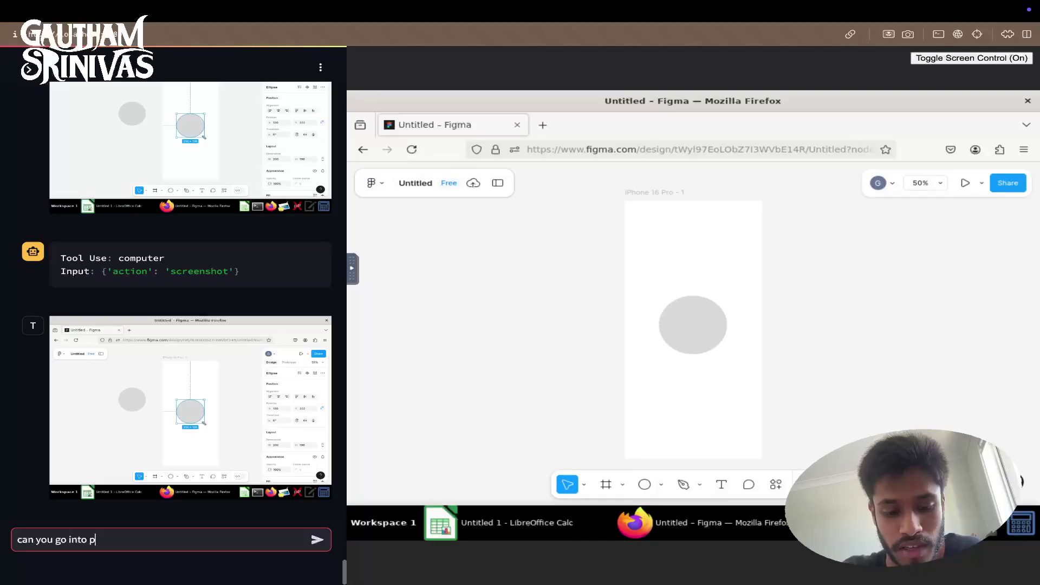
text(lugins)
key(ctrl+a)
key(BackSpace)
text(go i)
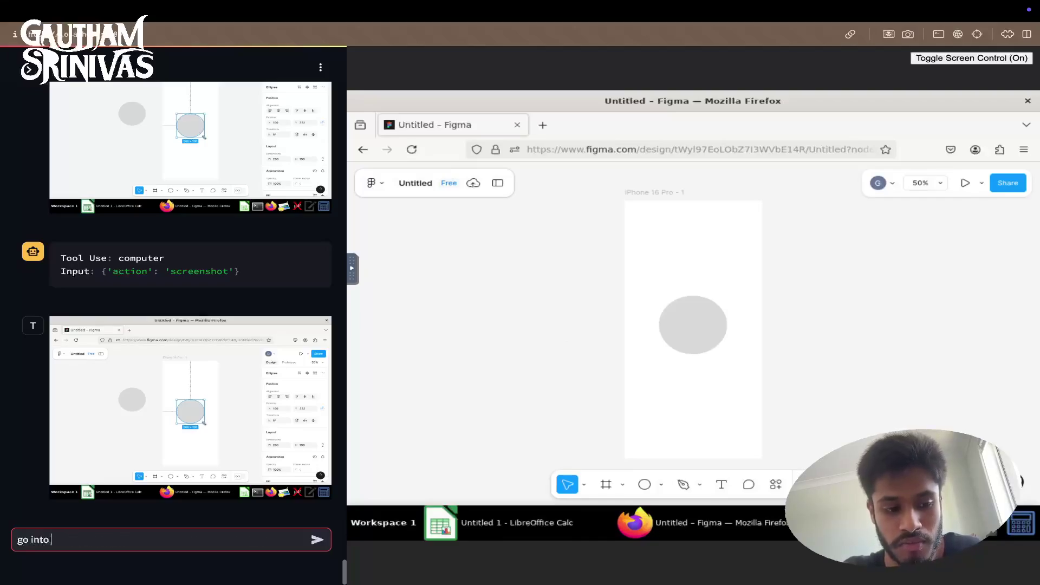
text(nto plugins, search for iconify)
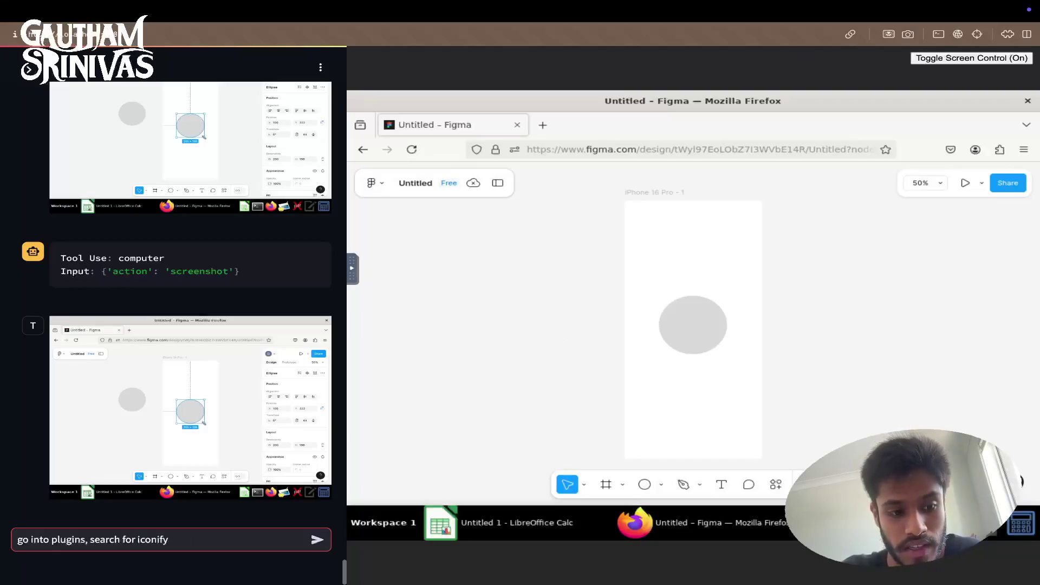
text(, click on it and run it)
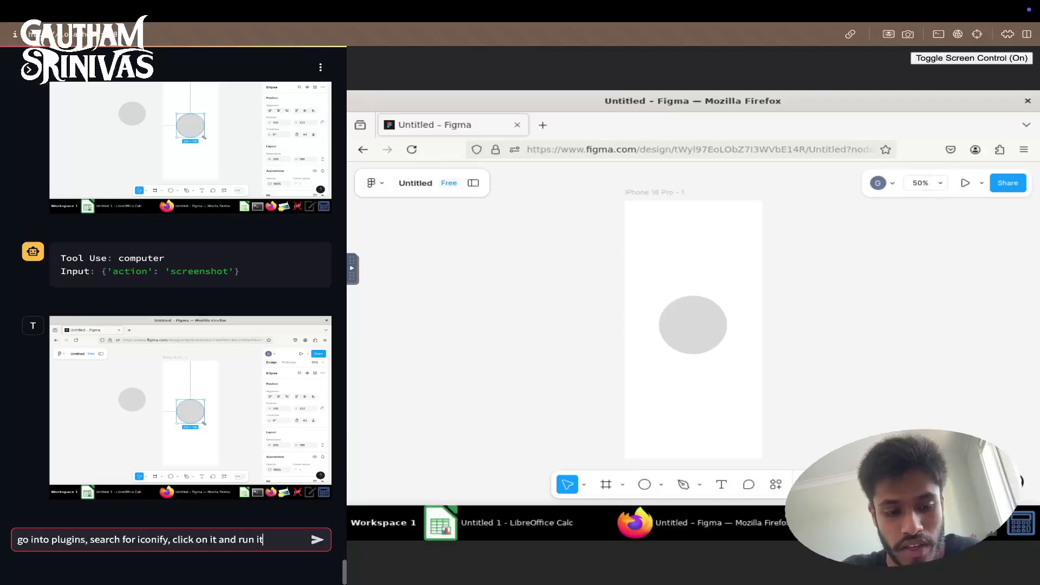
key(Return)
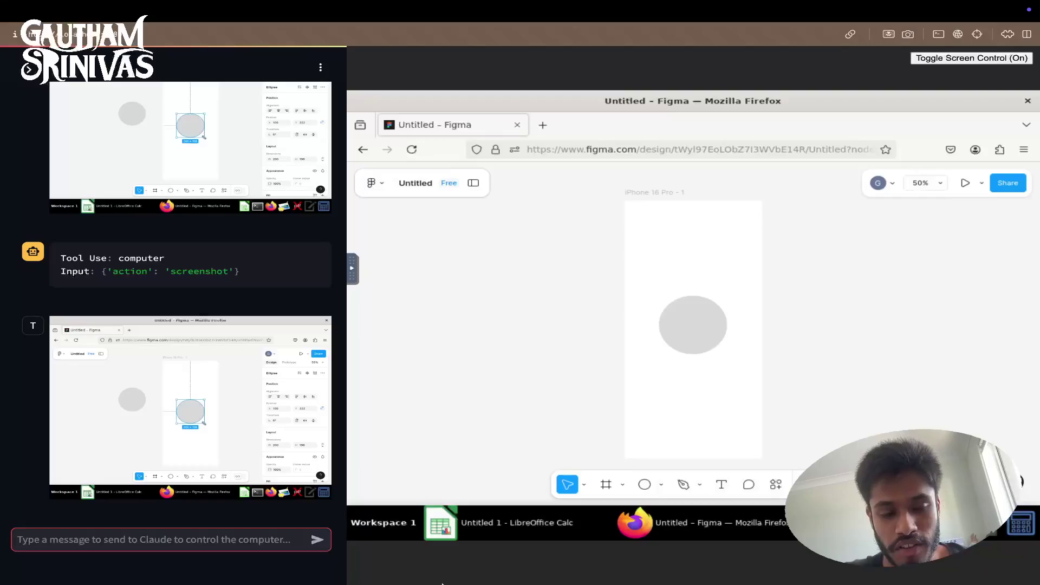
Step: Read the error under the latest prompt and check its retry time
scroll(279, 401, down, 3)
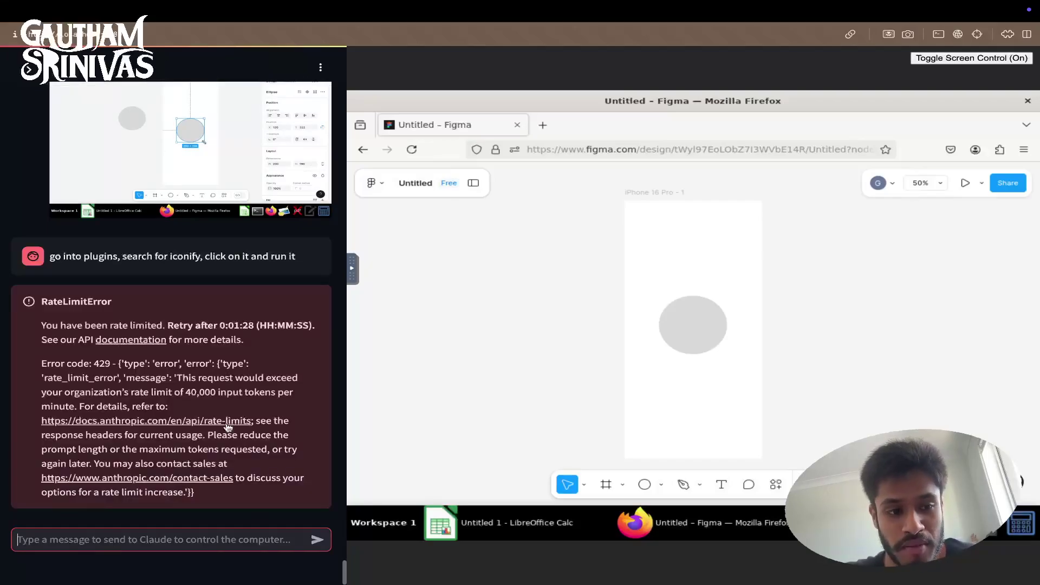
drag(41, 328, 325, 339)
click(246, 325)
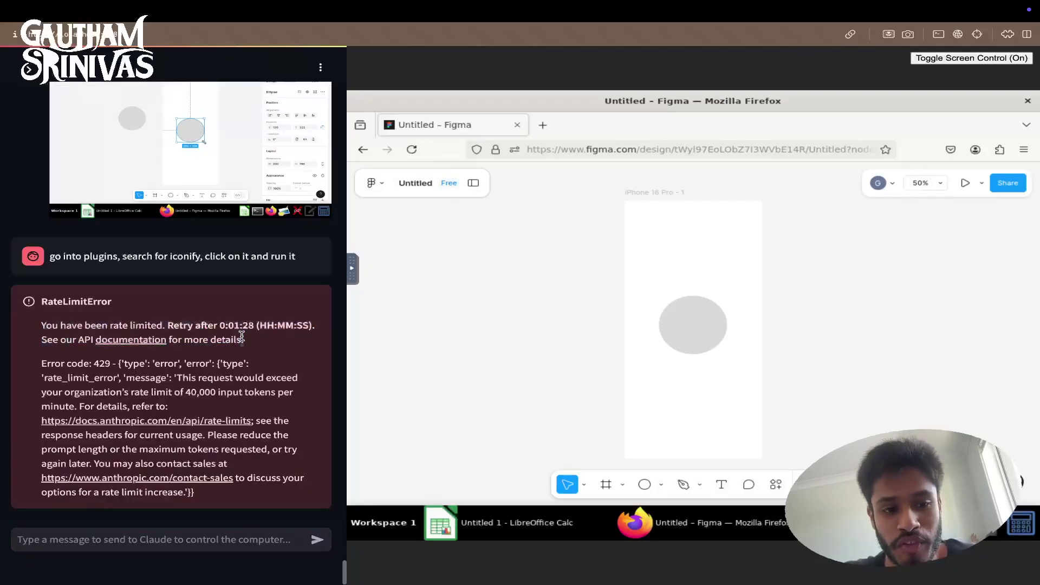
double_click(247, 325)
Step: Move the iPhone 16 Pro frame with its ellipse slightly up and to the left on the canvas, and deselect it
drag(659, 194, 628, 187)
click(580, 305)
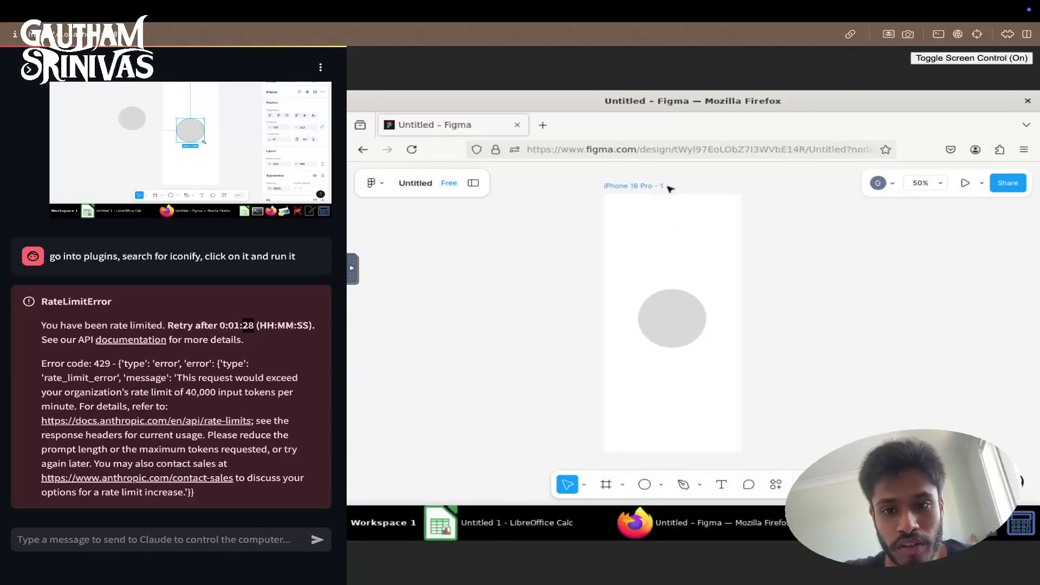
click(620, 190)
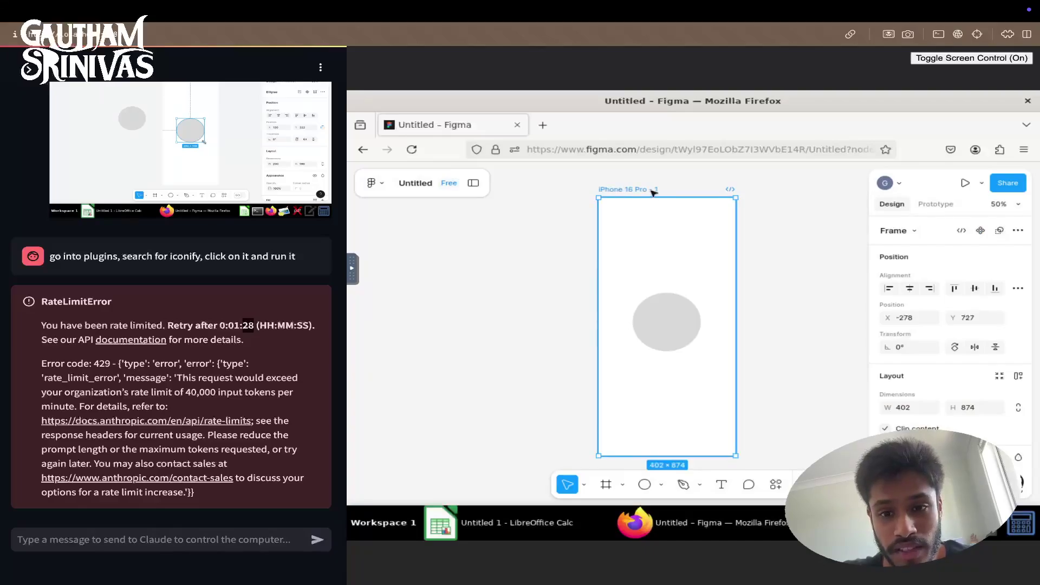
click(530, 459)
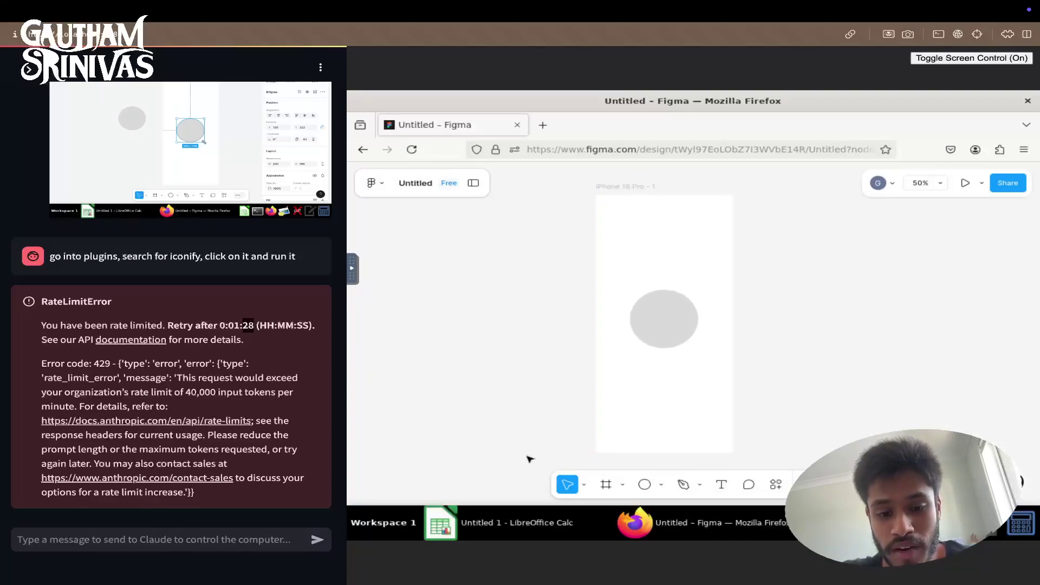
Step: Switch to the LibreOffice Calc spreadsheet and select the cell range B5:G19
click(510, 528)
click(510, 257)
drag(409, 195, 450, 245)
drag(446, 209, 573, 365)
click(734, 278)
drag(442, 208, 710, 354)
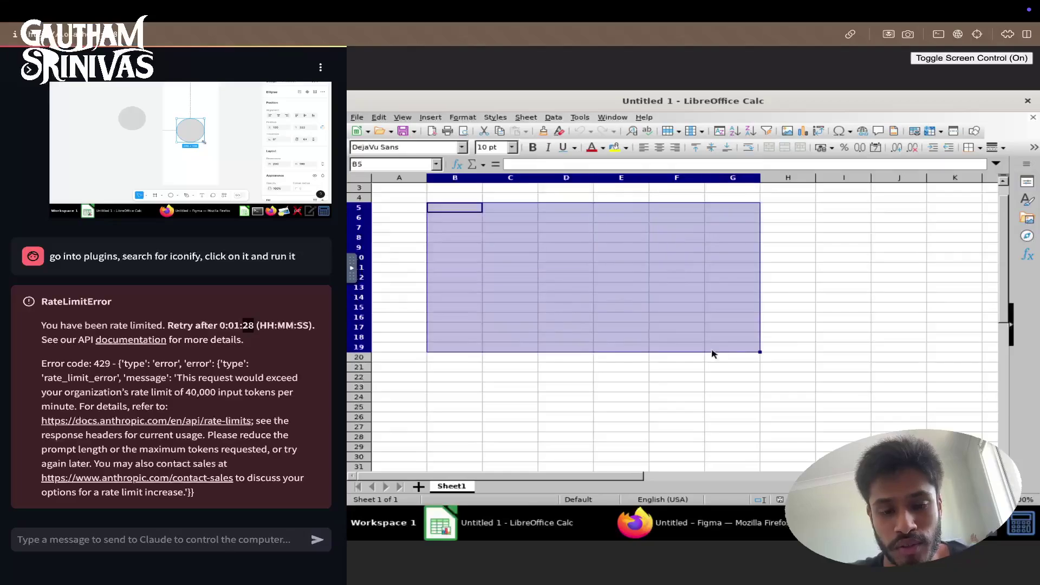
Step: Open cell B5 and cell B4 for editing
click(433, 206)
double_click(438, 211)
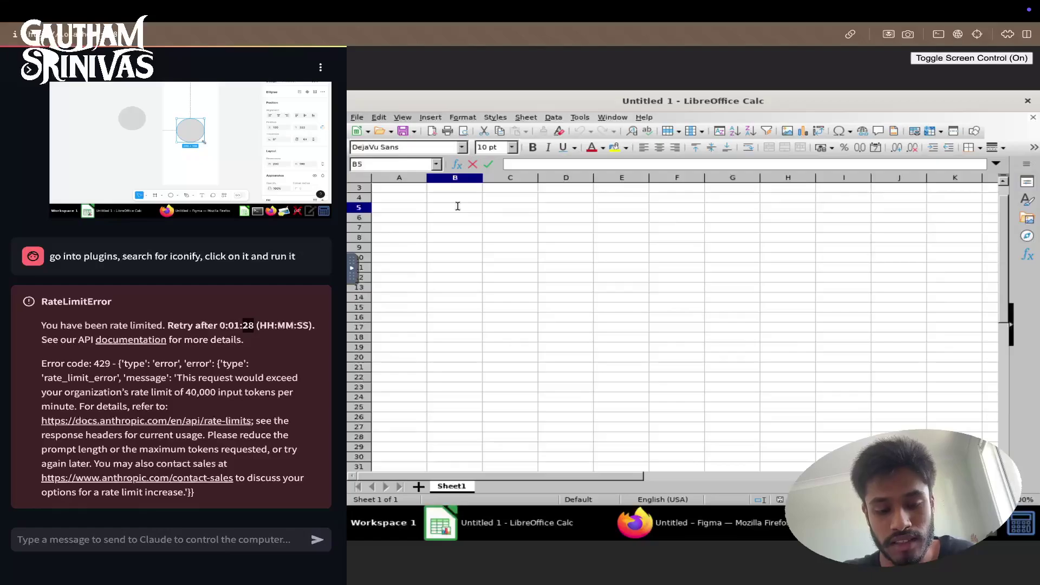
click(480, 232)
double_click(450, 198)
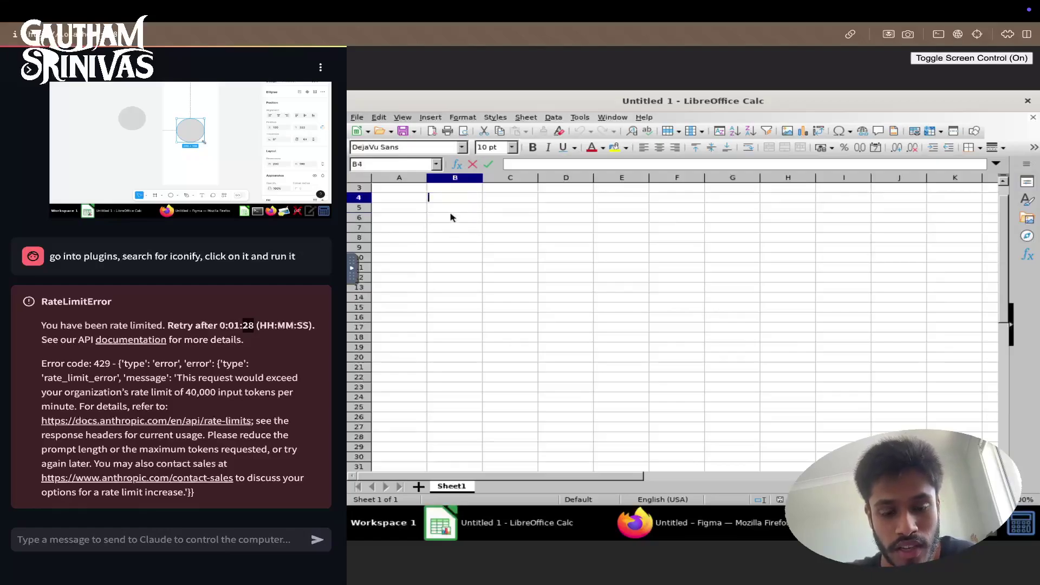
Step: Select the cell range B7:F13 in the spreadsheet
click(451, 216)
key(Down)
key(shift+Down)
key(shift+Down)
key(shift+Down)
key(shift+Down)
key(shift+Down)
key(shift+Down)
key(shift+Down)
key(shift+Down)
key(shift+Down)
key(shift+Right)
key(shift+Right)
key(shift+Right)
key(shift+Right)
key(shift+Right)
key(shift+Right)
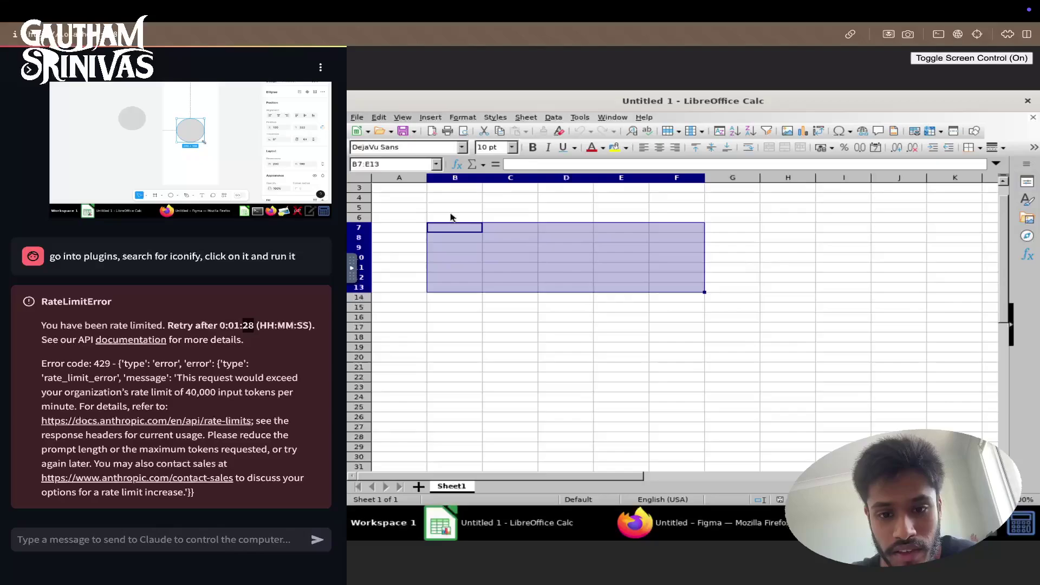
Step: Extend the spreadsheet selection to the cell range B7:G25
key(shift+Down)
key(shift+Down)
key(shift+Down)
key(shift+Down)
key(shift+Down)
key(shift+Down)
key(shift+Down)
key(shift+Down)
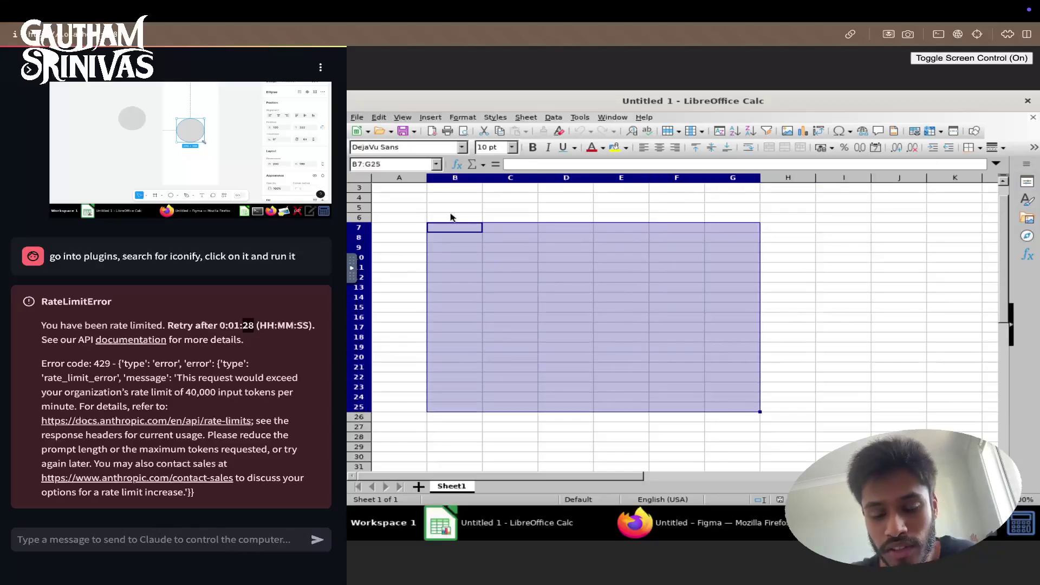
Step: Select a cell range starting at A4 and adjust its extent to A4:D20
click(408, 199)
key(shift+Down)
key(shift+Down)
key(shift+Down)
key(shift+Right)
key(shift+Right)
key(shift+Right)
key(shift+Right)
key(shift+Right)
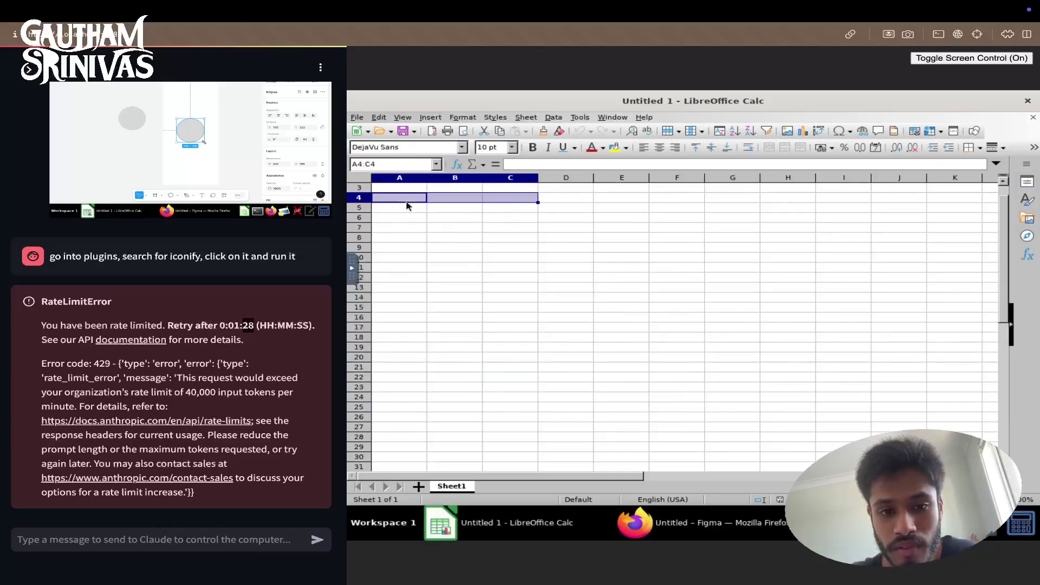
key(shift+Down)
key(shift+Down)
key(shift+Down)
key(shift+Right)
key(shift+Right)
key(shift+Down)
key(shift+Down)
key(shift+Left)
key(shift+Left)
key(shift+Down)
key(shift+Down)
key(shift+Left)
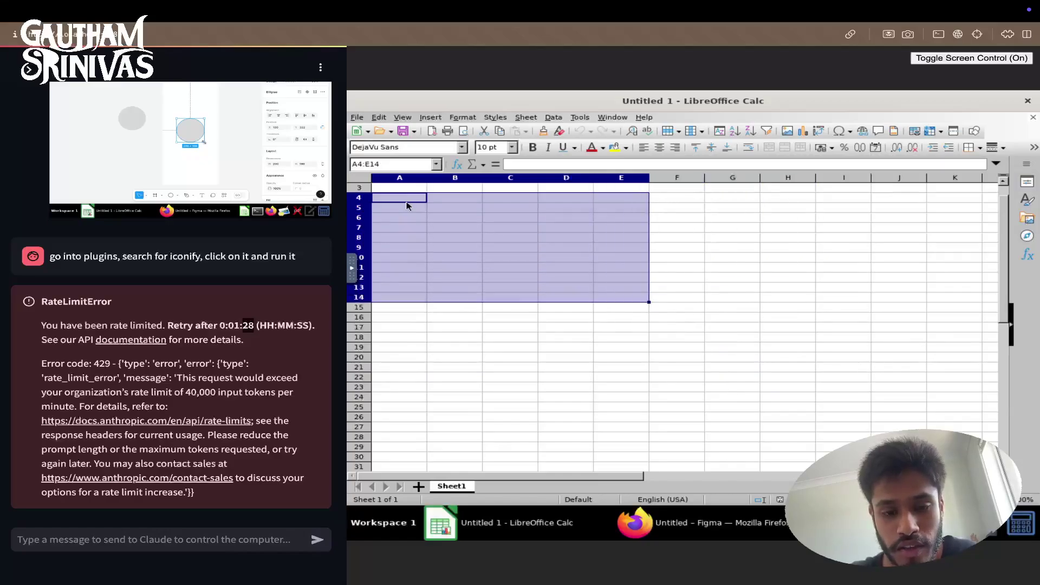
key(shift+Down)
key(shift+Left)
key(shift+Left)
key(shift+Left)
key(shift+Left)
mouse_move(407, 202)
mouse_down()
mouse_move(455, 337)
mouse_move(566, 357)
mouse_up()
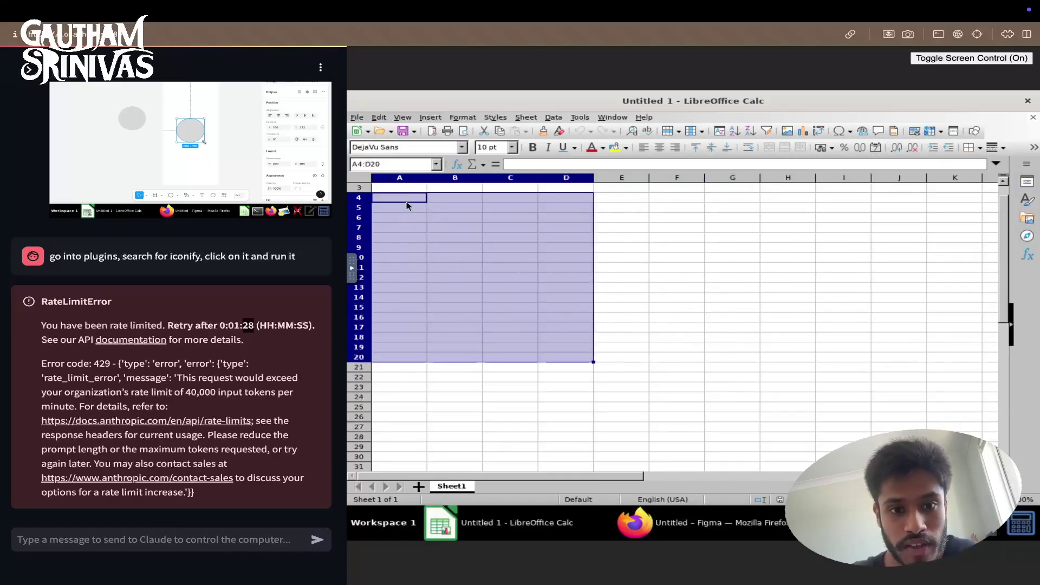
Step: Select various single cells and small ranges in the empty sheet, finishing with only cell E6 selected
click(713, 228)
click(511, 208)
drag(510, 208, 629, 302)
click(455, 218)
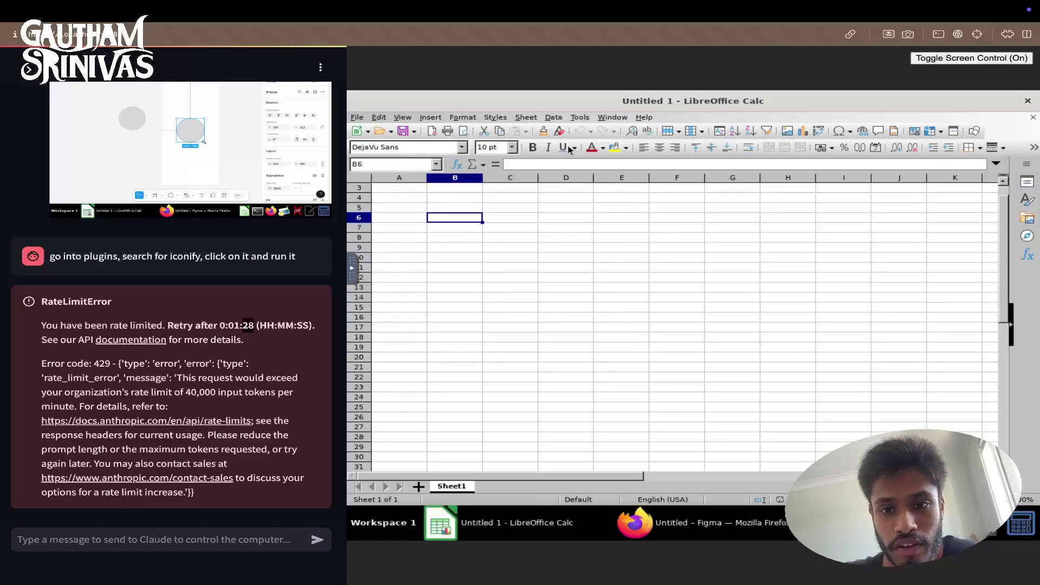
click(455, 267)
key(shift+Down)
key(shift+Down)
key(shift+Up)
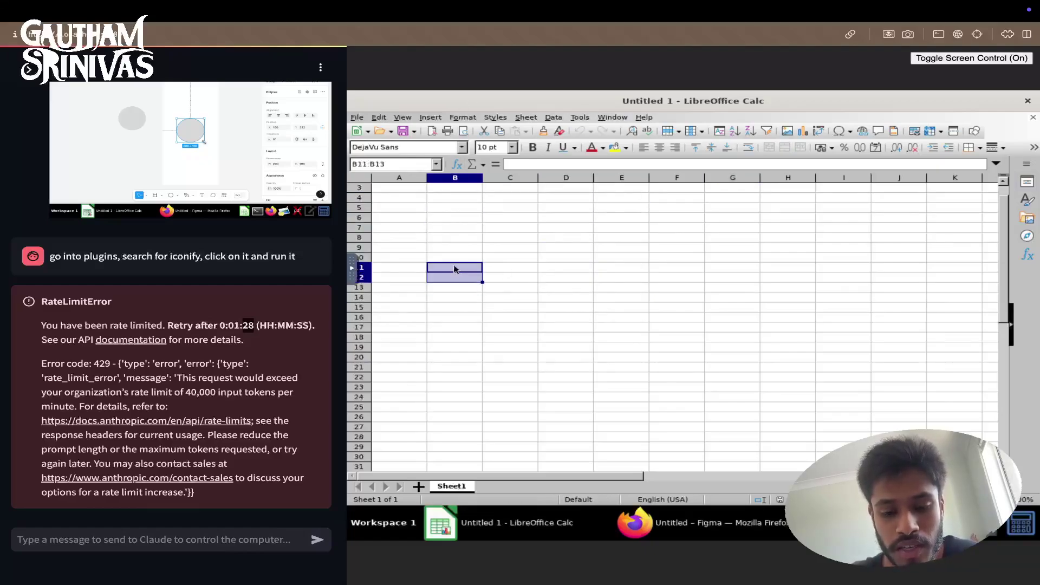
key(shift+Up)
key(shift+Up)
key(shift+Up)
key(shift+Up)
key(shift+Up)
click(523, 304)
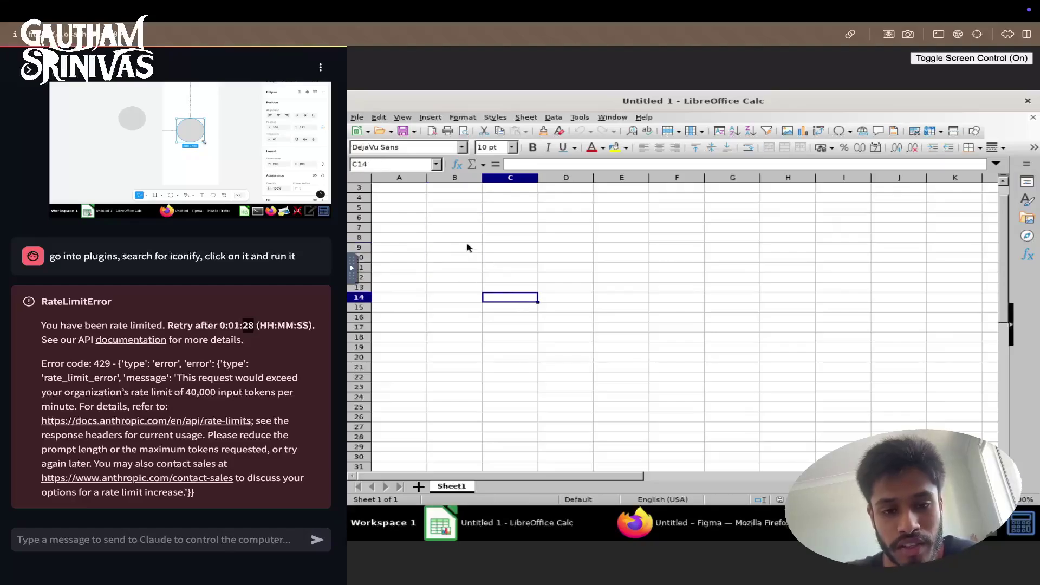
drag(466, 246, 623, 379)
click(622, 219)
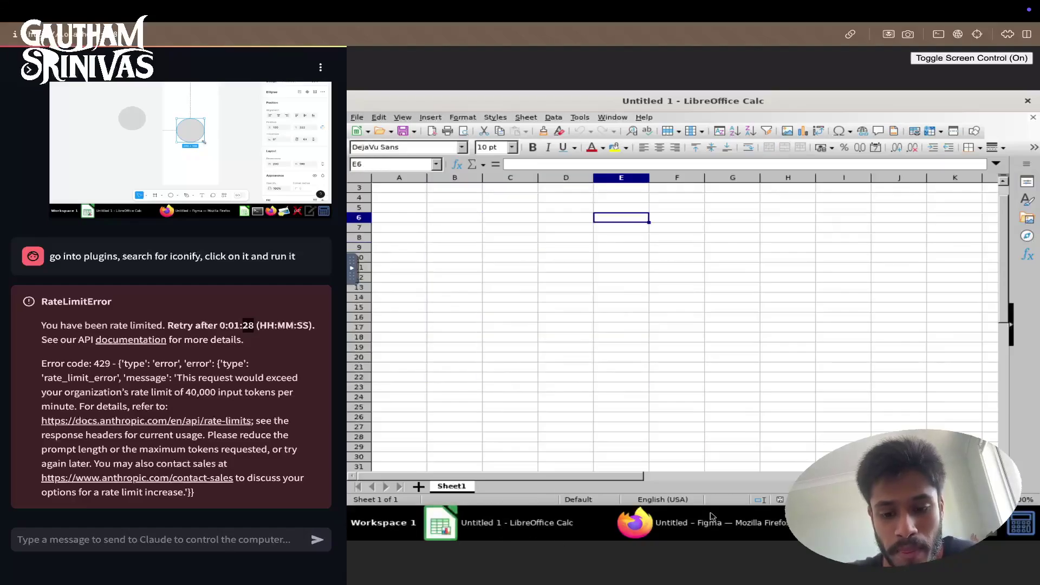
Step: Switch from the spreadsheet to the Firefox window with Figma and open a terminal window over it
click(635, 523)
click(858, 523)
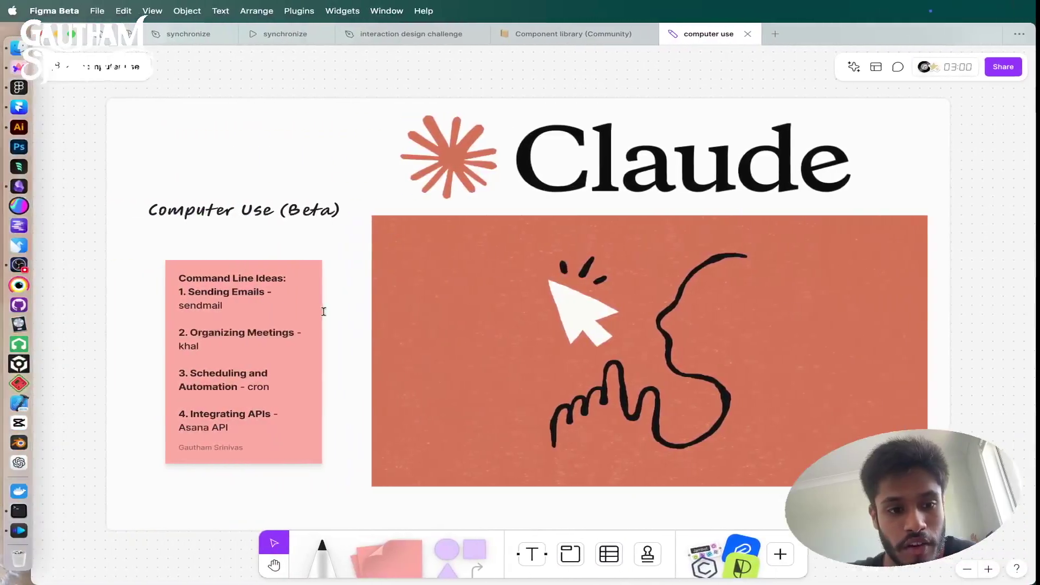
Step: Examine the Sending Emails idea with sendmail on the FigJam board's Command Line Ideas note, glancing back at the open terminal
scroll(327, 315, up, 5)
double_click(325, 313)
click(365, 220)
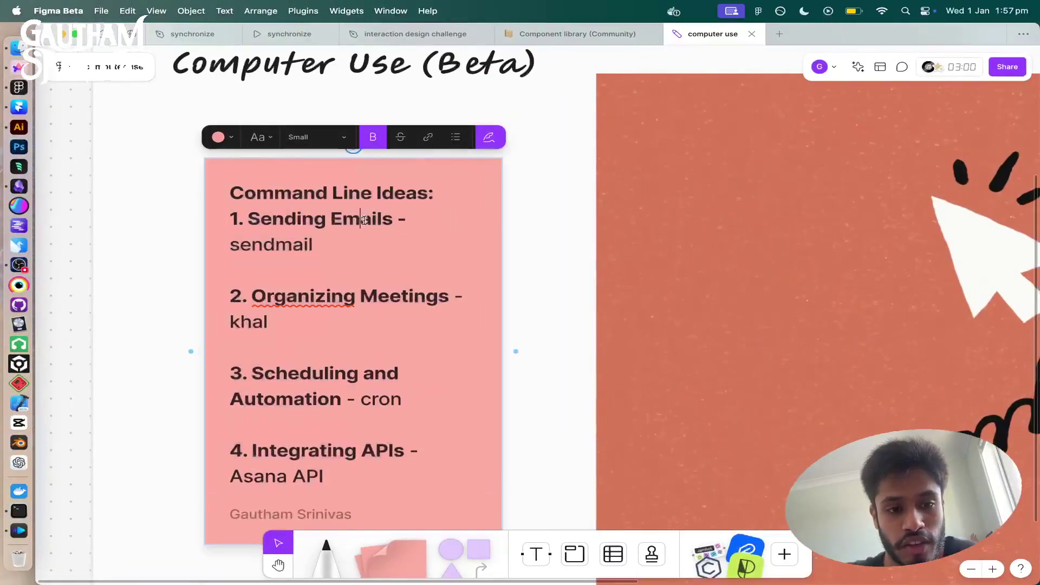
scroll(364, 220, down, 1)
key(ctrl+Right)
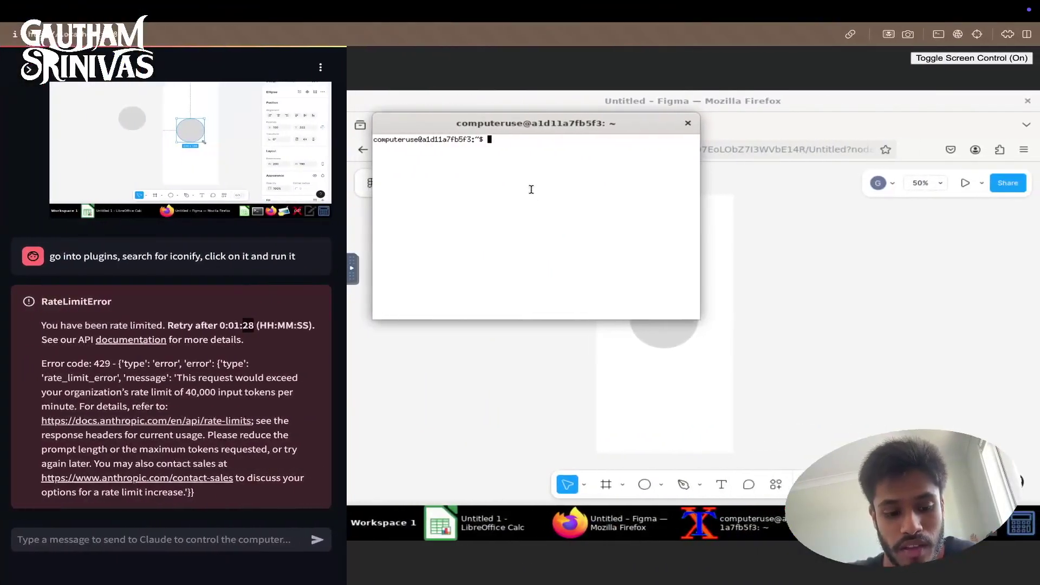
key(ctrl+Left)
double_click(241, 199)
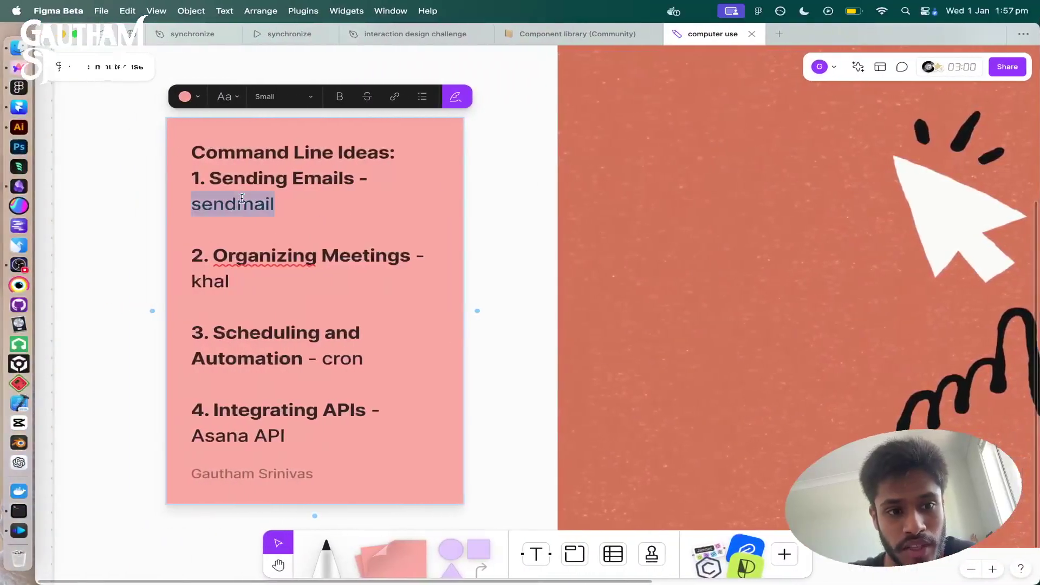
click(241, 199)
Step: Examine the Organizing Meetings idea with its khal tool on the Command Line Ideas sticky note
click(250, 281)
triple_click(203, 281)
key(Down)
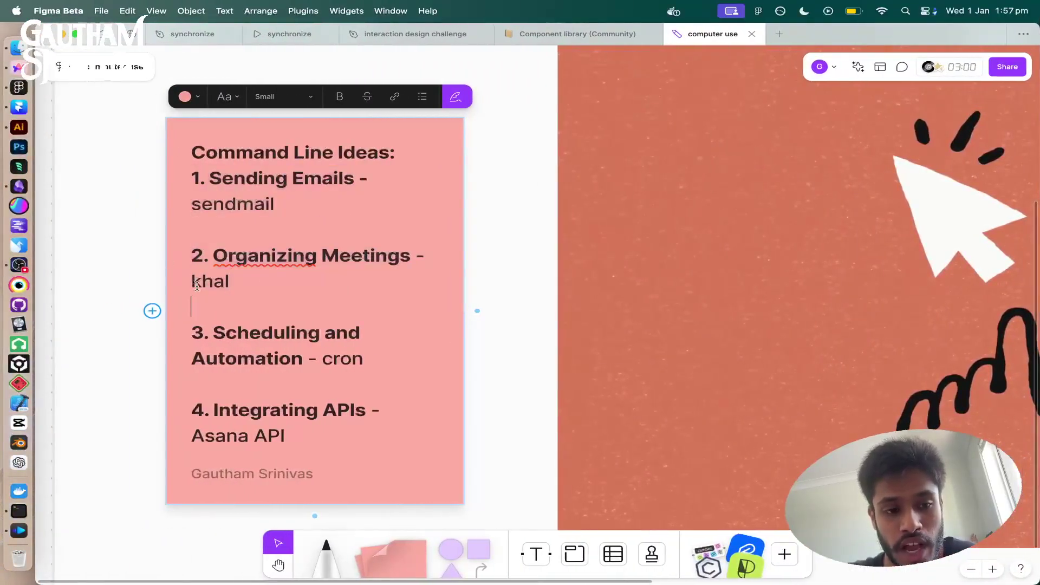
click(284, 286)
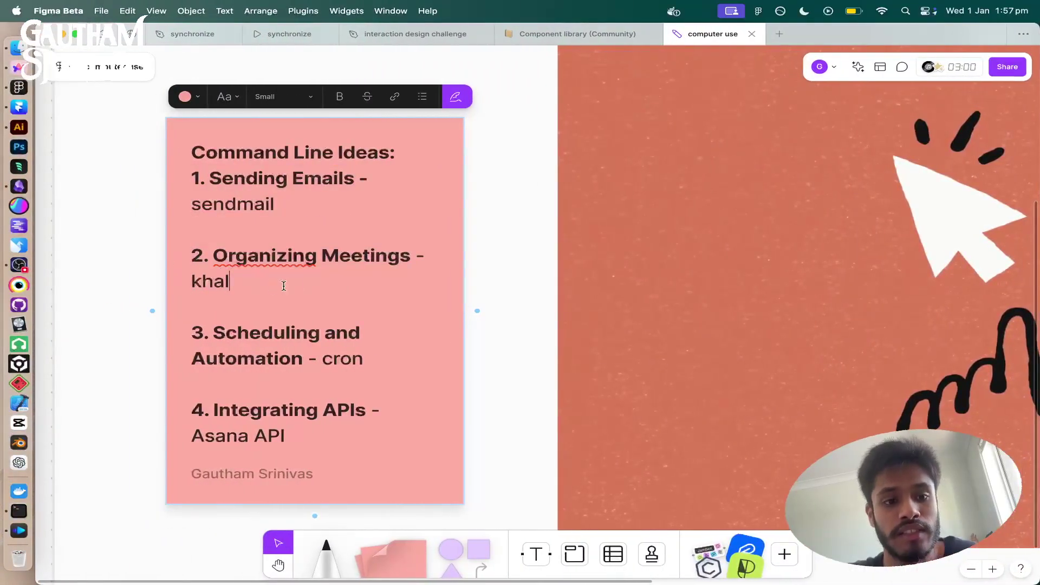
double_click(323, 285)
double_click(274, 280)
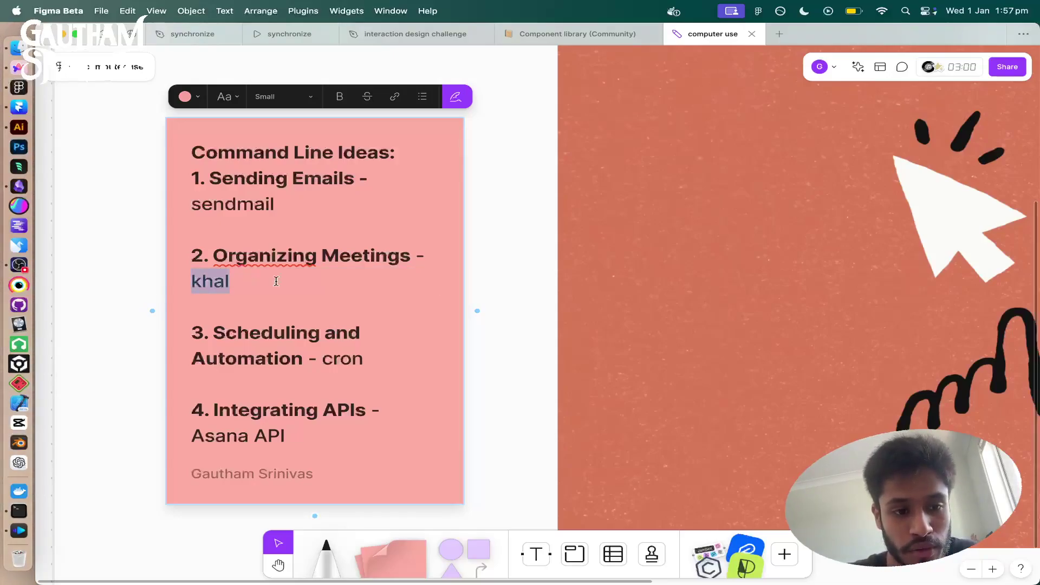
click(297, 287)
double_click(328, 294)
Step: Examine the Scheduling and Automation idea with its cron tool on the Command Line Ideas sticky note
double_click(342, 359)
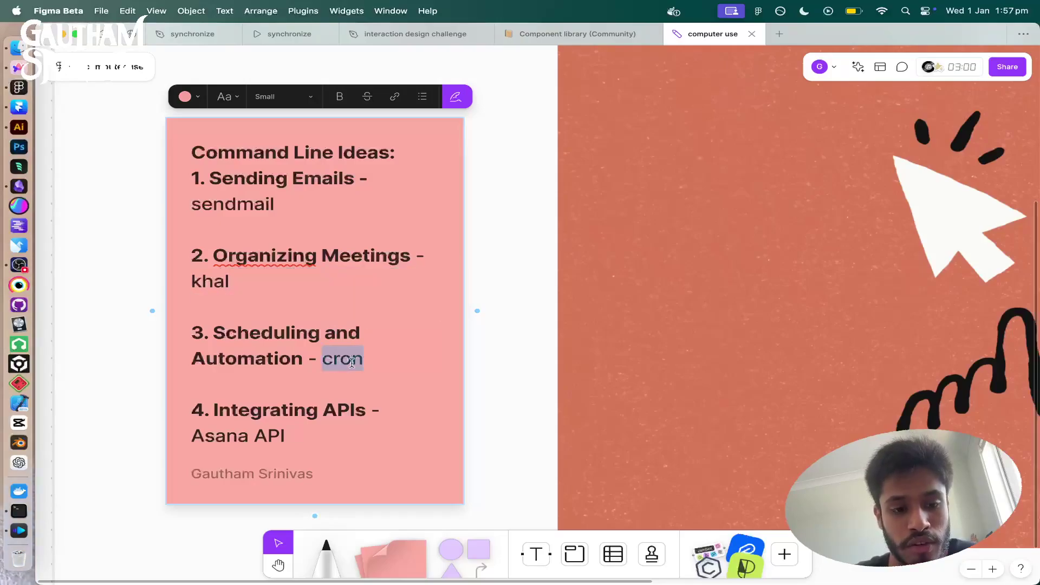
click(309, 359)
drag(193, 328, 340, 358)
click(428, 359)
click(200, 332)
triple_click(348, 359)
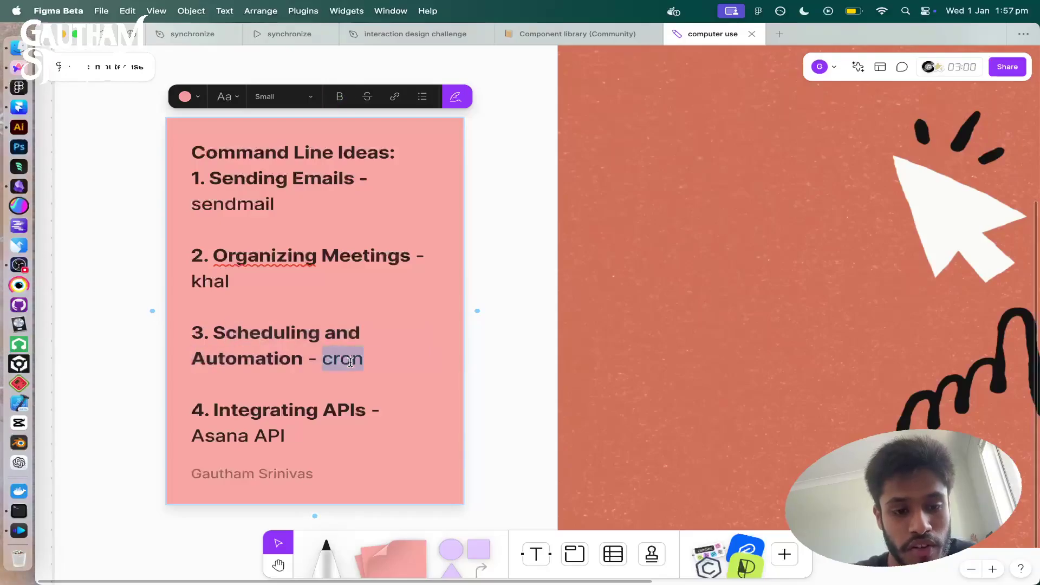
click(336, 374)
scroll(336, 375, down, 1)
scroll(337, 375, down, 5)
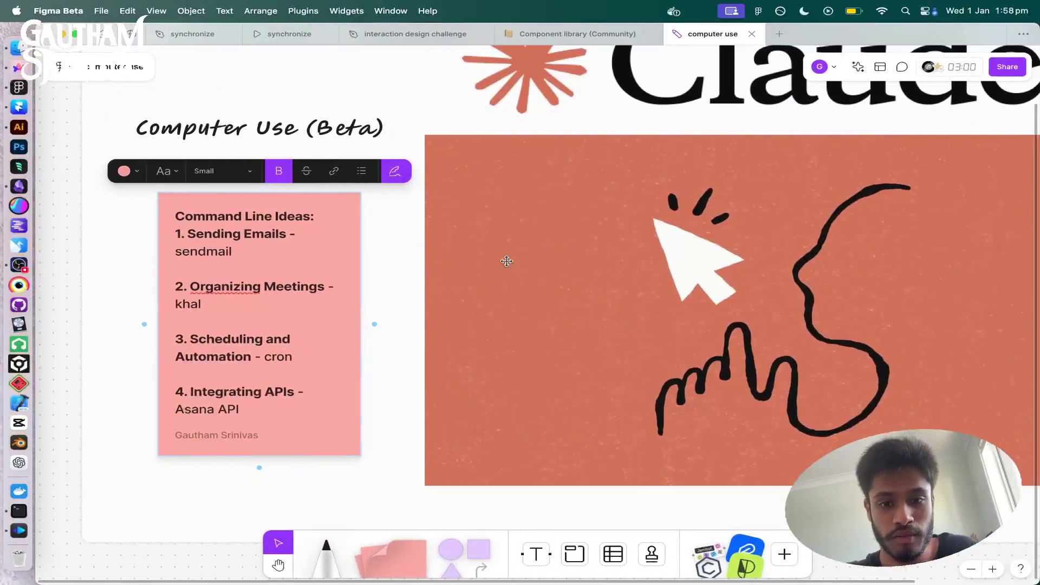
Step: Move the orange hand-and-cursor illustration slightly down and to the right on the board, and deselect it
click(519, 273)
click(398, 264)
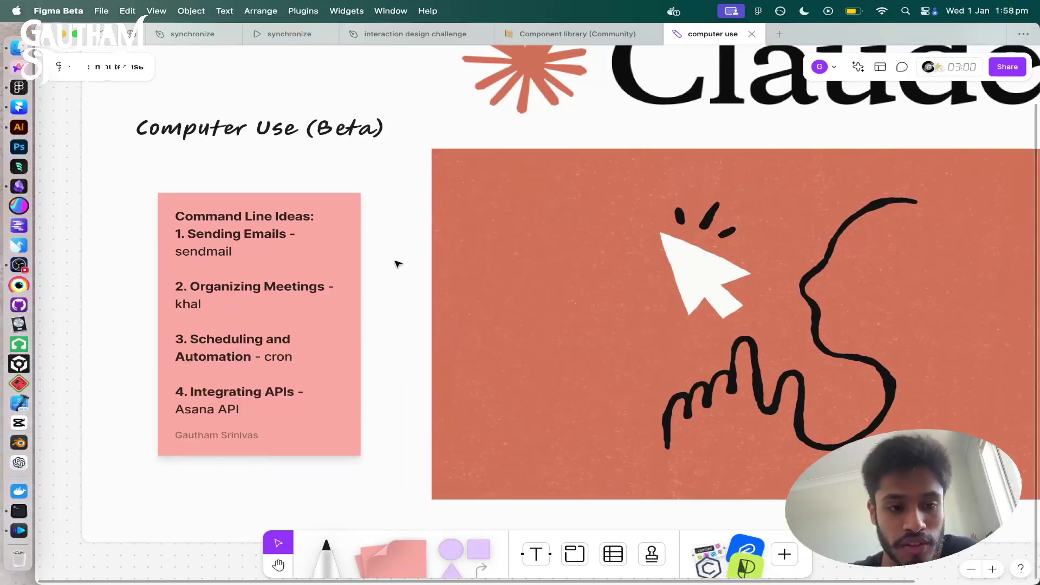
Step: Examine the Integrating APIs idea with its Asana API entry at the end of the sticky note
scroll(397, 264, right, 1)
scroll(397, 264, down, 1)
double_click(224, 417)
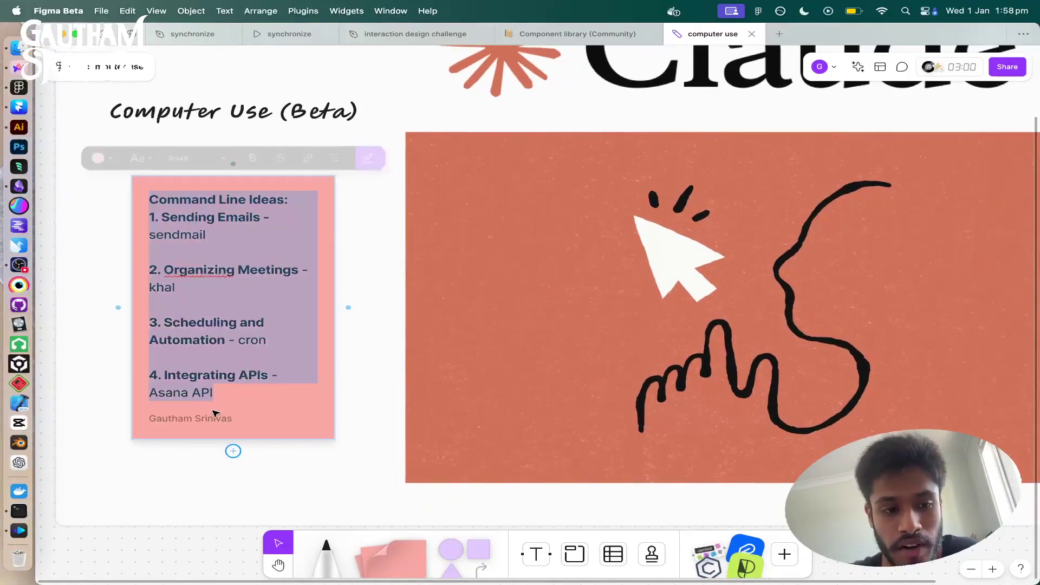
drag(150, 392, 130, 371)
click(233, 394)
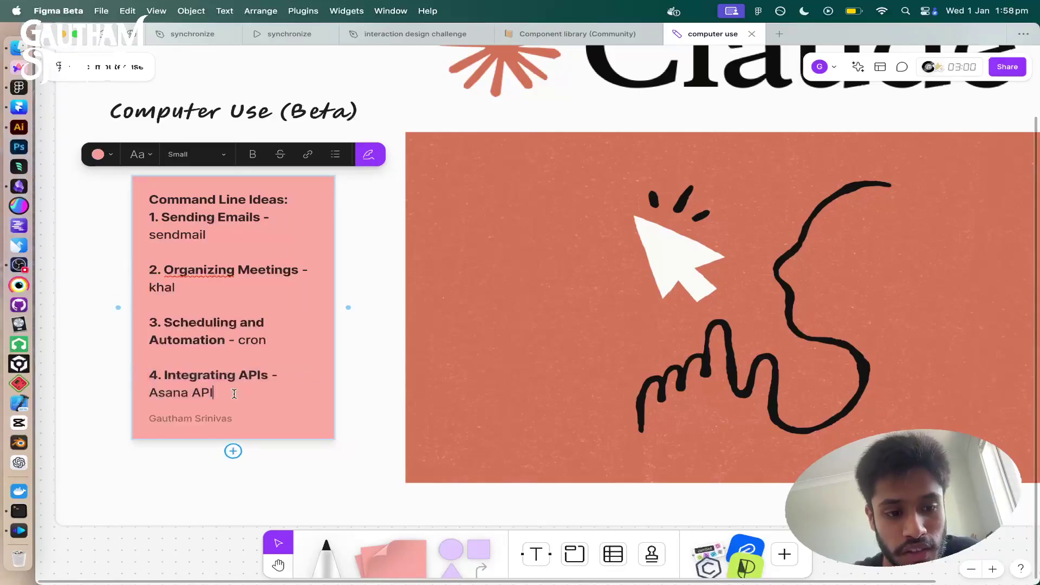
triple_click(233, 394)
key(super+a)
click(251, 393)
triple_click(252, 393)
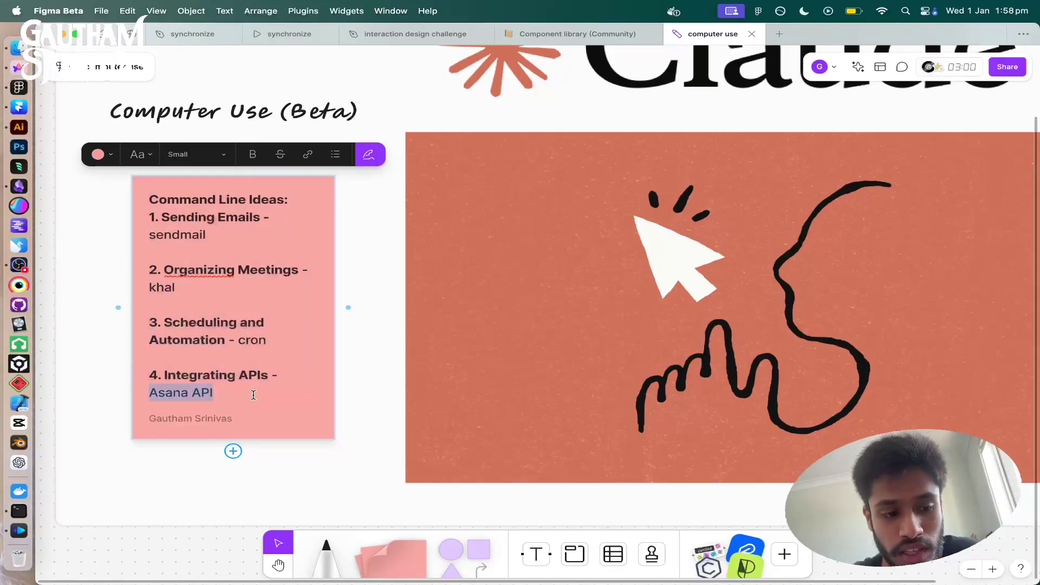
click(262, 393)
double_click(265, 394)
click(265, 395)
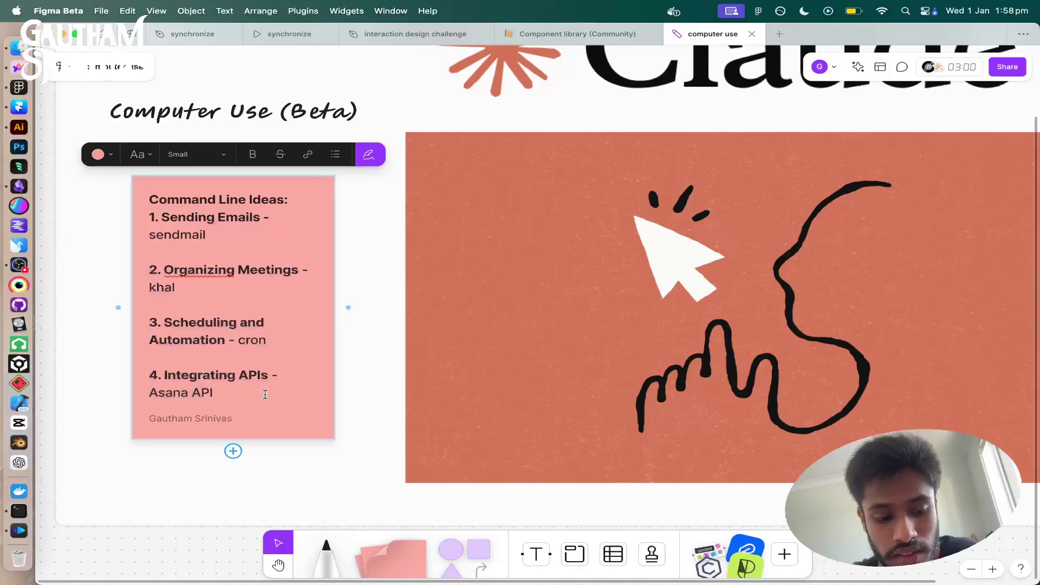
triple_click(265, 394)
click(273, 394)
drag(255, 395, 128, 395)
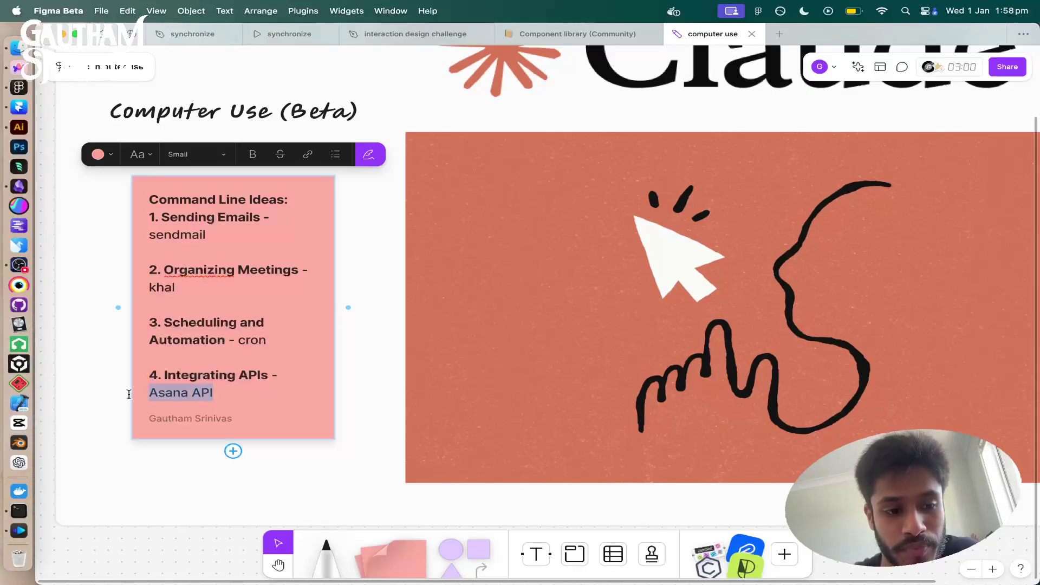
double_click(208, 396)
click(223, 394)
mouse_move(242, 395)
mouse_down()
mouse_move(140, 395)
mouse_move(346, 404)
mouse_move(185, 400)
mouse_move(248, 395)
mouse_up()
click(152, 394)
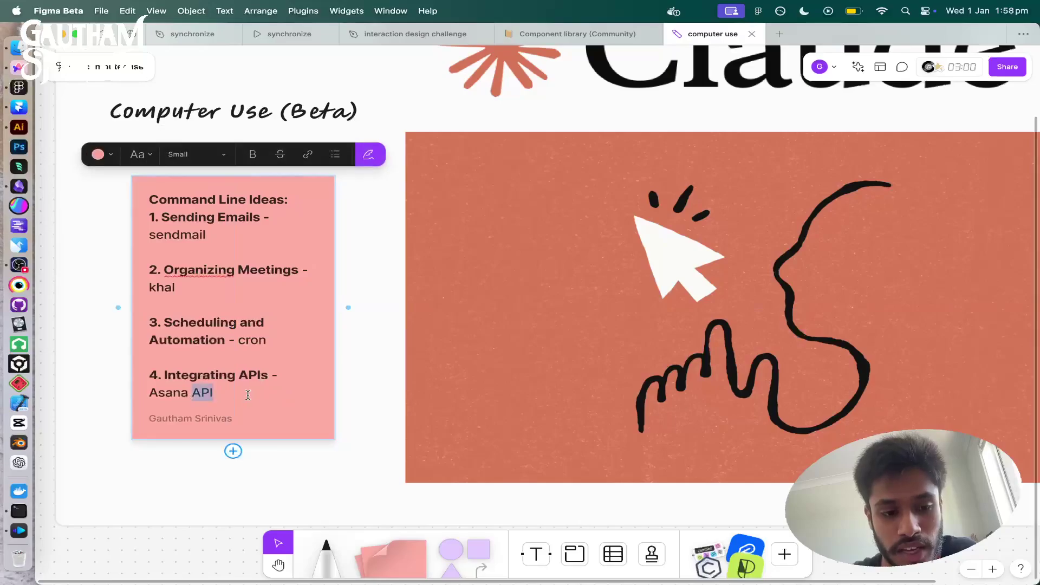
click(248, 395)
key(ctrl+Right)
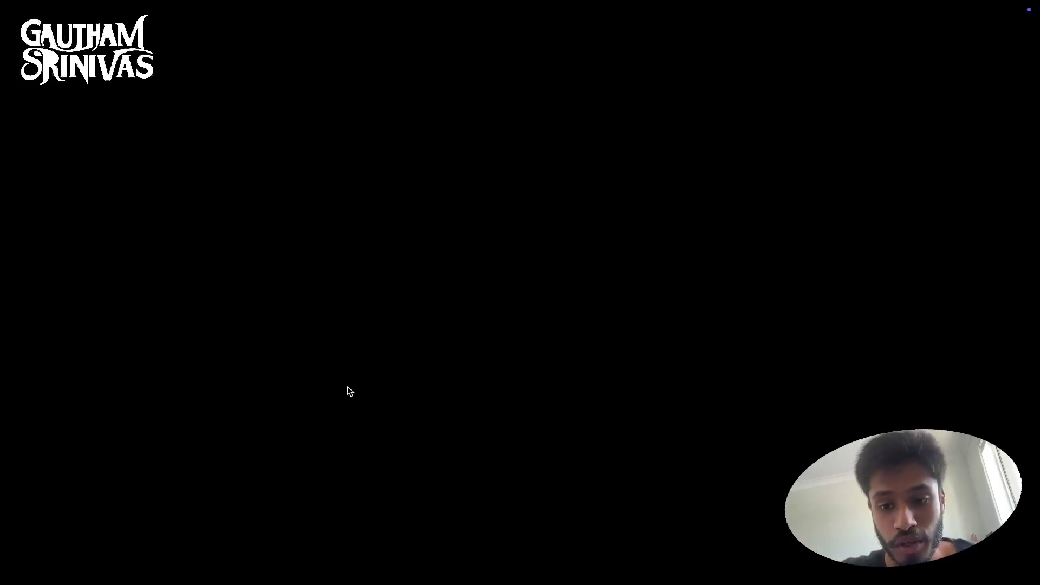
key(ctrl+Right)
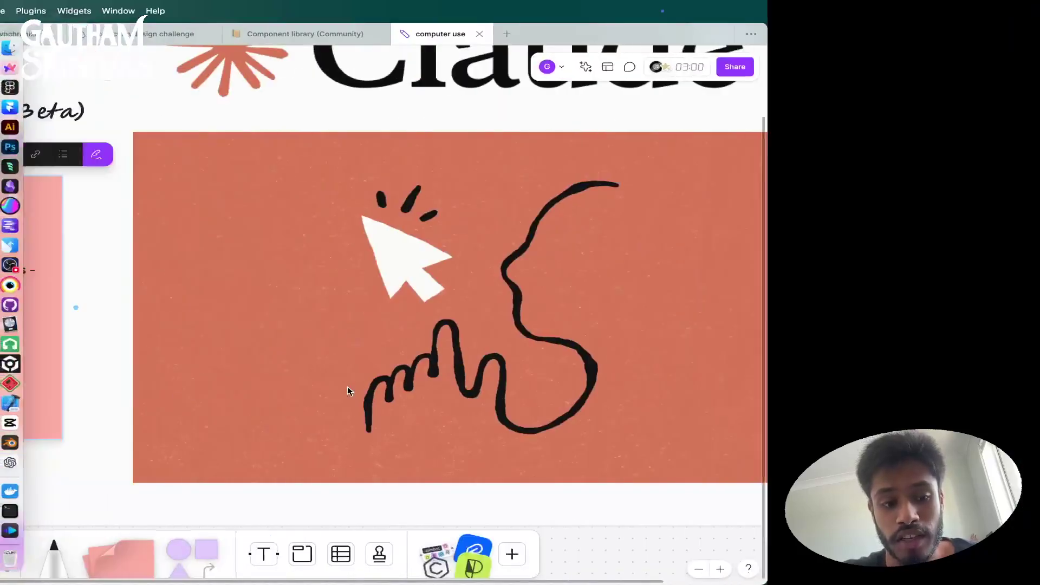
Step: Move the "Computer Use (Beta)" title up and to the right against the Claude starburst, deselect it and leave the board
scroll(397, 401, down, 5)
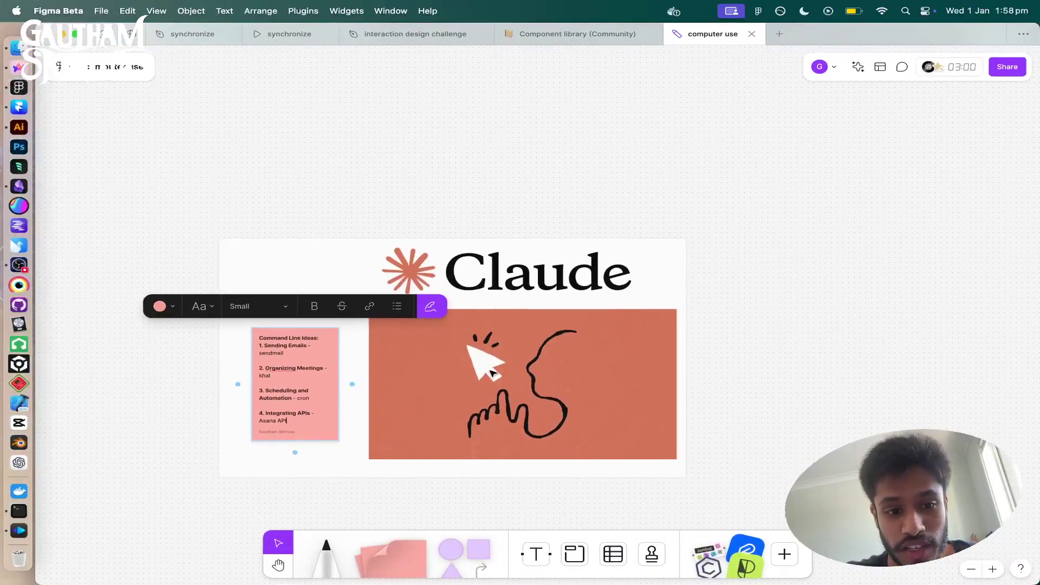
click(362, 237)
drag(316, 311, 355, 270)
scroll(328, 281, down, 2)
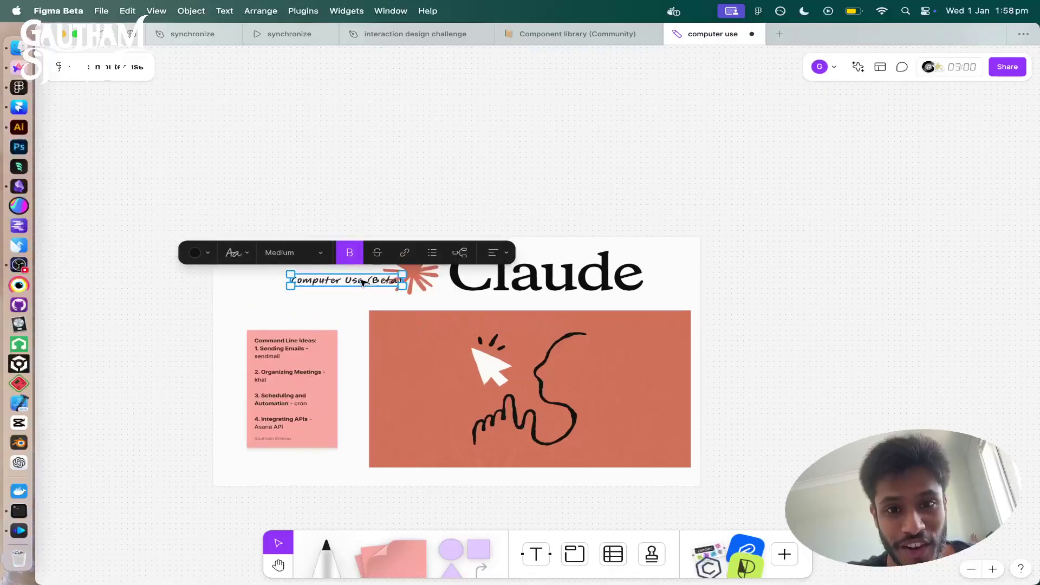
click(310, 292)
key(ctrl+Right)
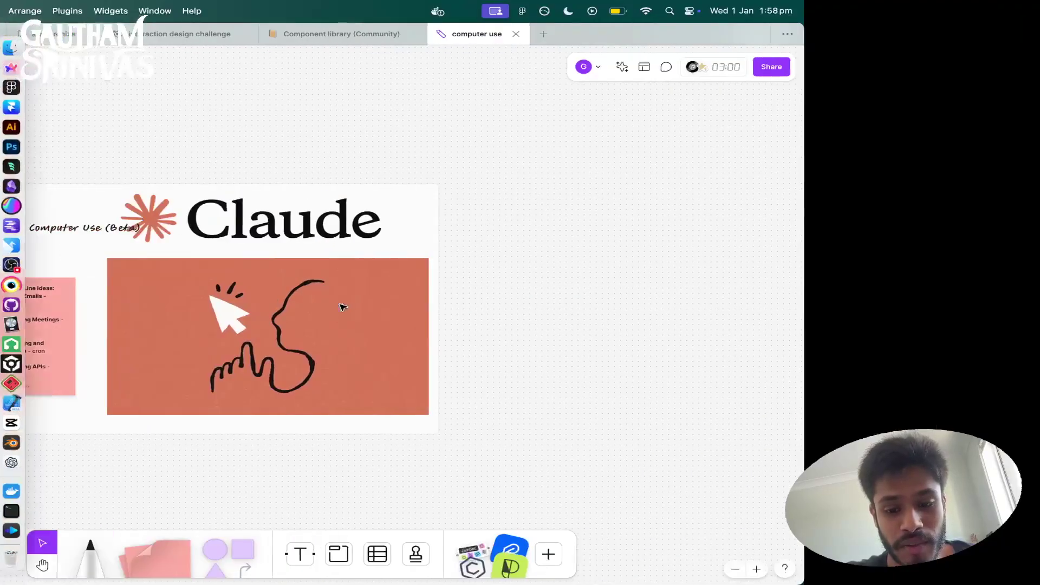